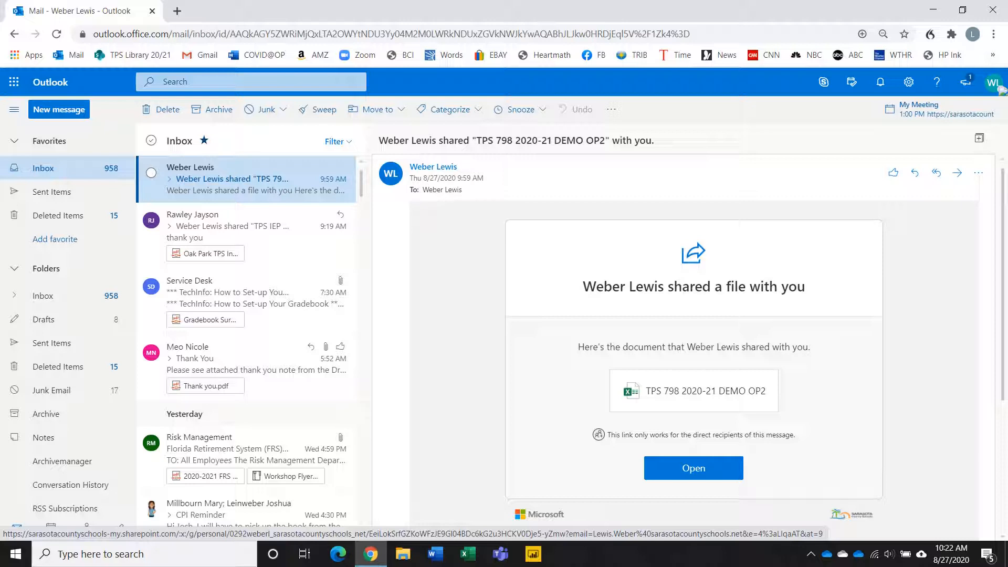
# Step: Open the shared workbook TPS 798 2020-21 DEMO OP2 from the e-mail
pyautogui.click(693, 468)
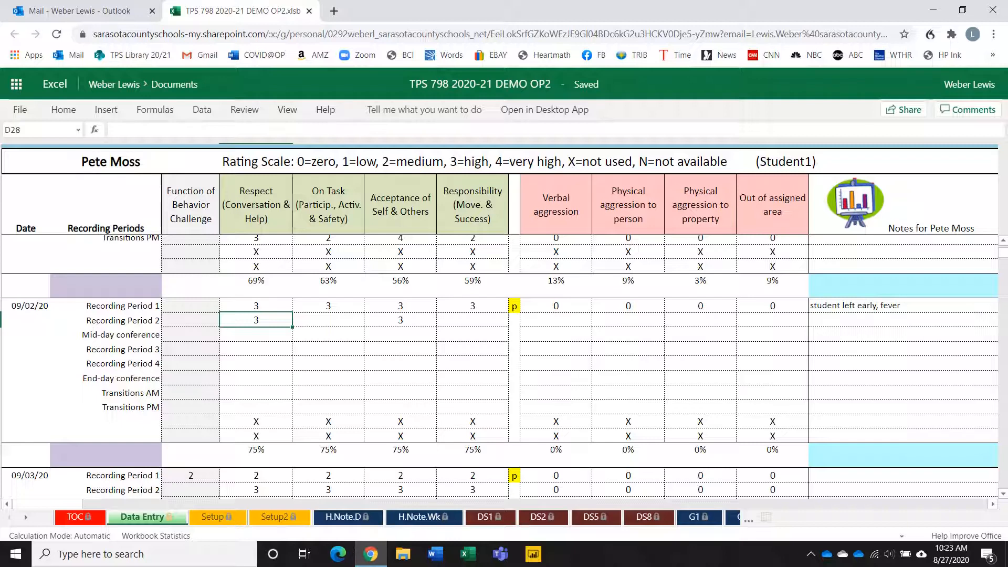
# Step: Complete 09/02/20 Recording Period 2 with On Task 2 and Responsibility 3, and clear that day's p from the yellow cell
pyautogui.click(328, 320)
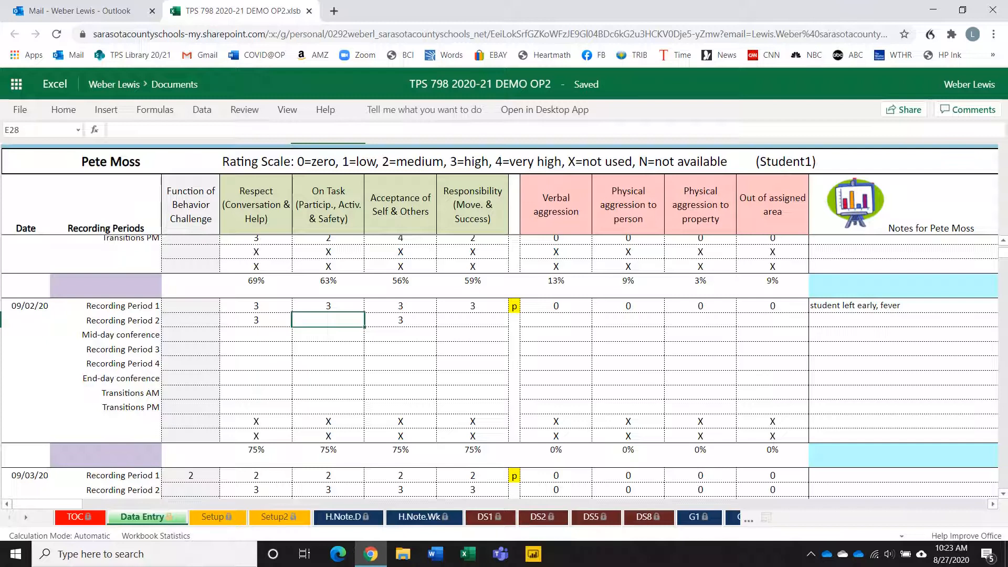
pyautogui.write('2')
pyautogui.press('Tab')
pyautogui.write('3')
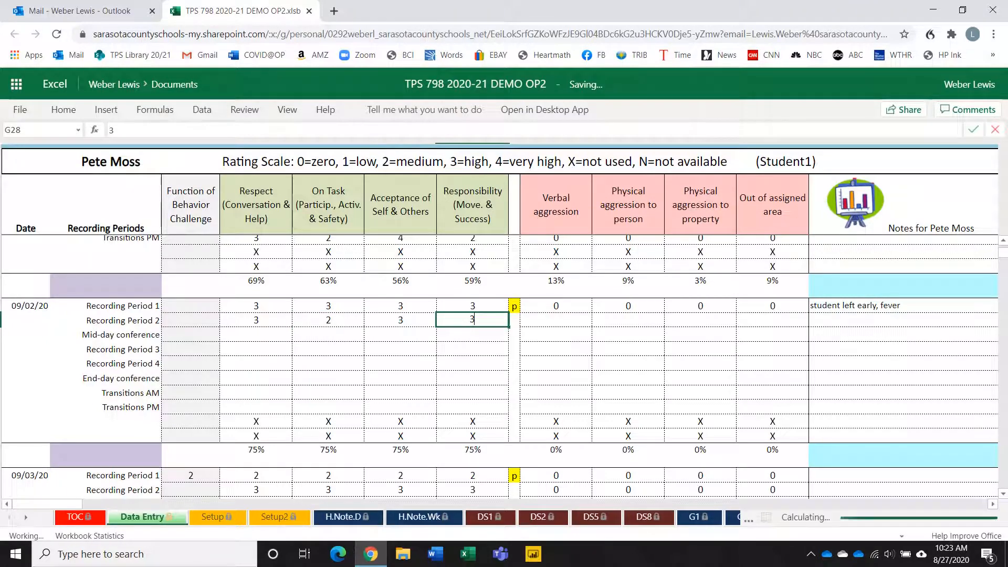
pyautogui.press('Tab')
pyautogui.click(514, 306)
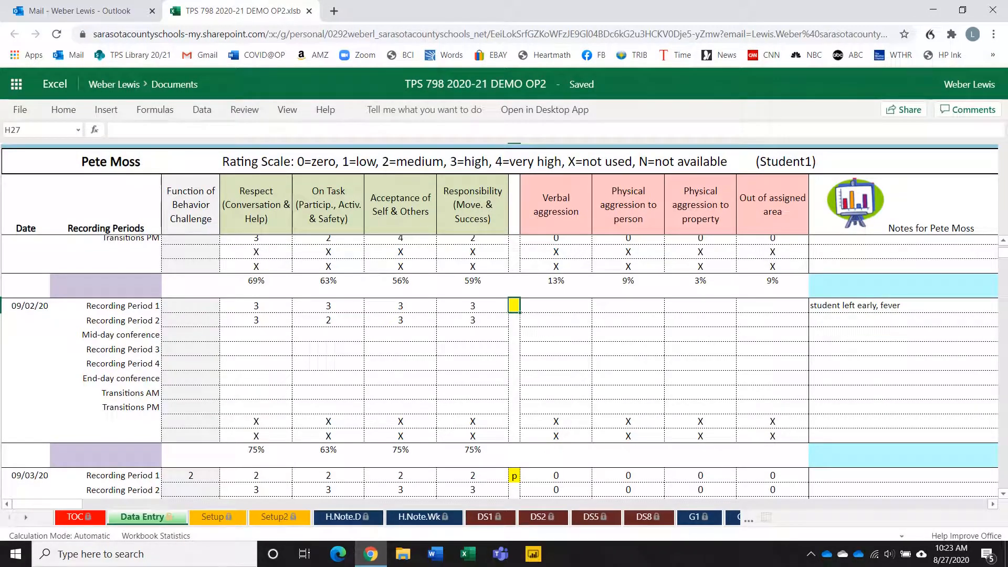
# Step: Enter p in the yellow cell of the blank 10/15/20 record to fill in the day's ratings
pyautogui.scroll(-20, 499, 368)
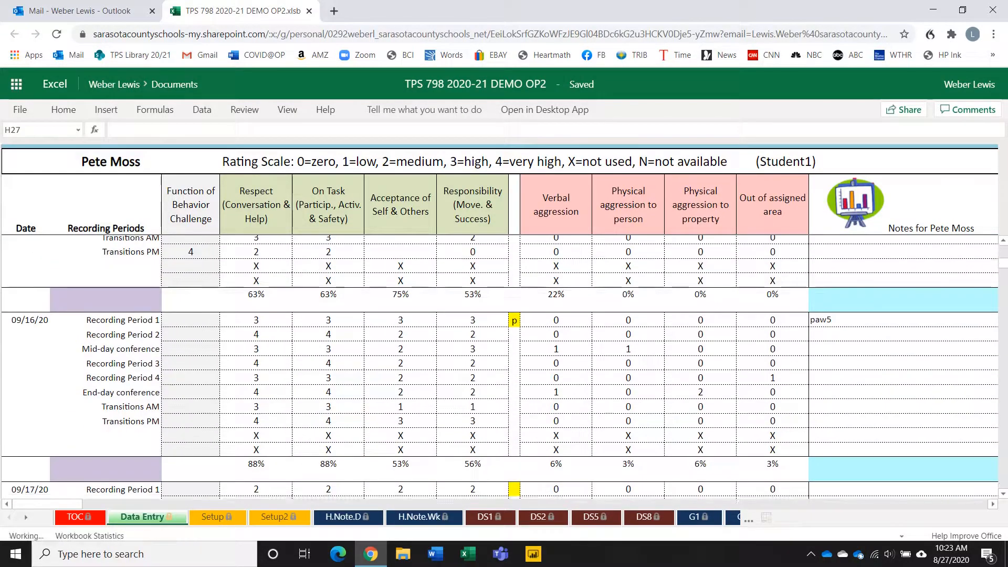
pyautogui.scroll(-20, 498, 367)
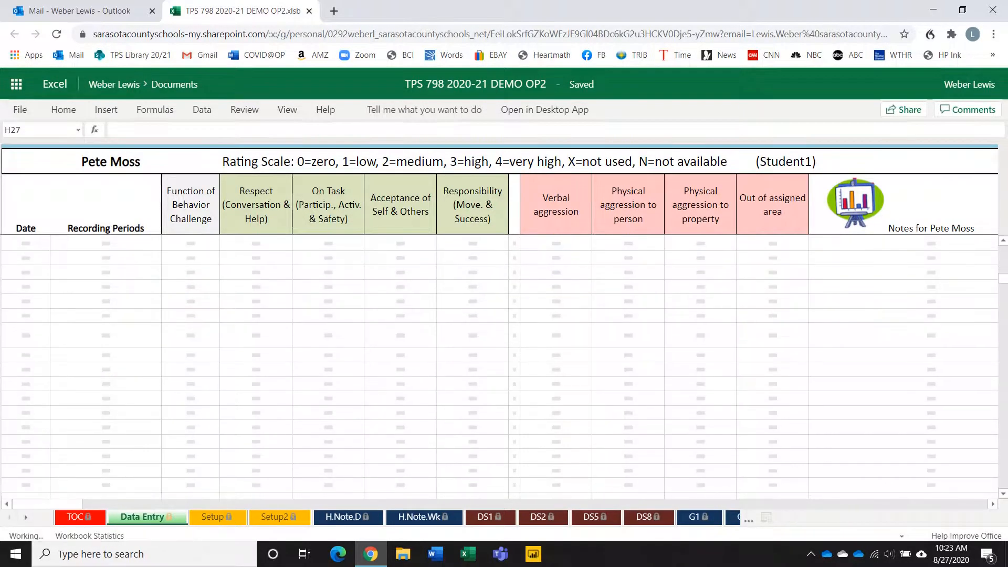
pyautogui.scroll(-15, 498, 368)
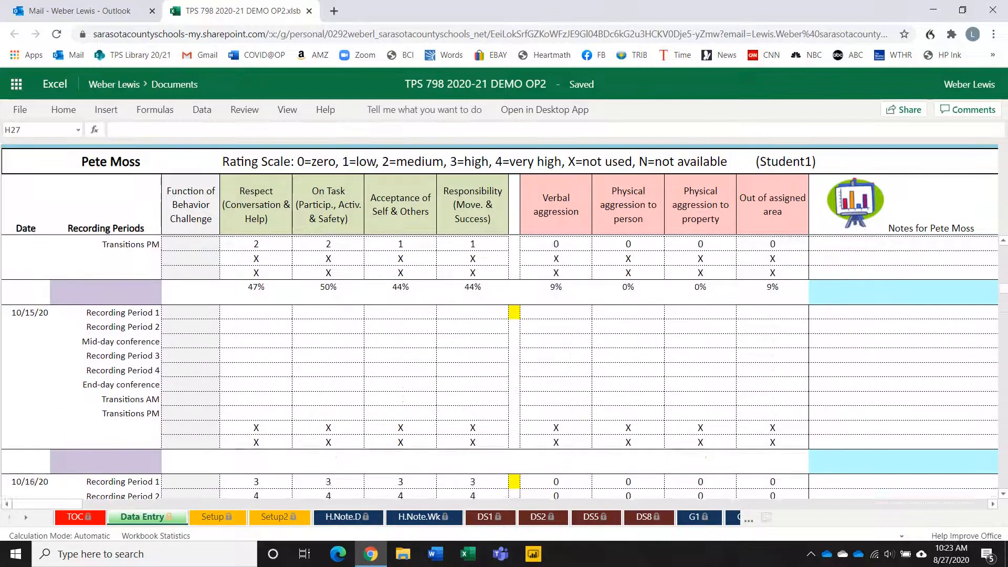
pyautogui.scroll(1, 498, 367)
pyautogui.click(513, 332)
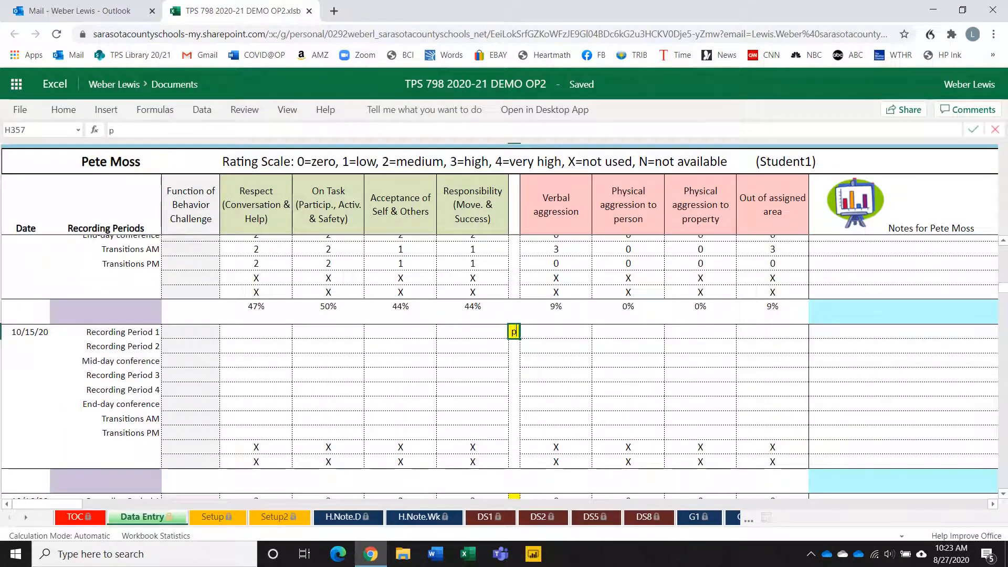
pyautogui.write('p')
pyautogui.press('Return')
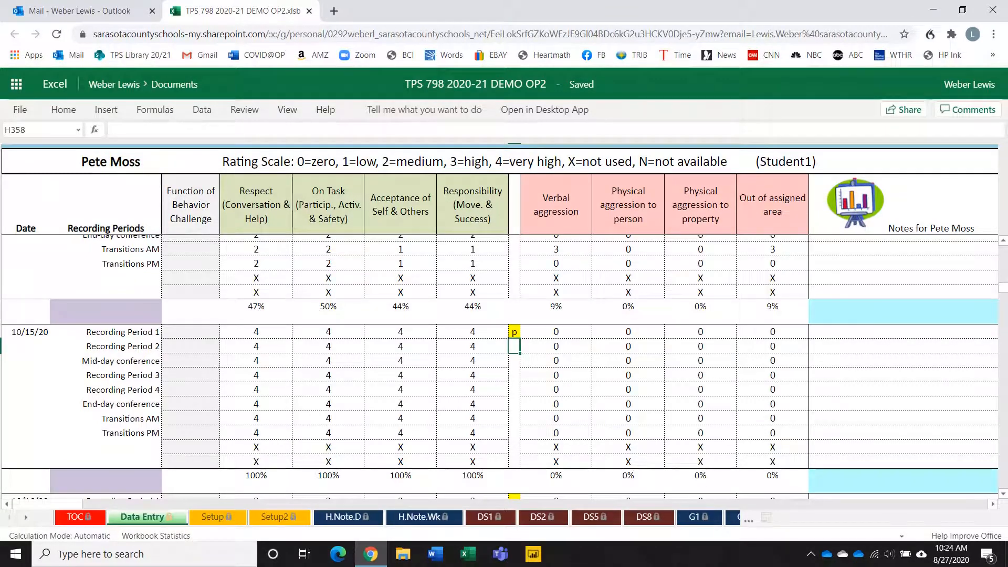
# Step: For 10/15/20, set Recording Period 2 Respect to 2, Mid-day conference On Task to 1, and Recording Period 3 Acceptance of Self & Others to 2
pyautogui.click(256, 346)
pyautogui.write('2')
pyautogui.click(328, 360)
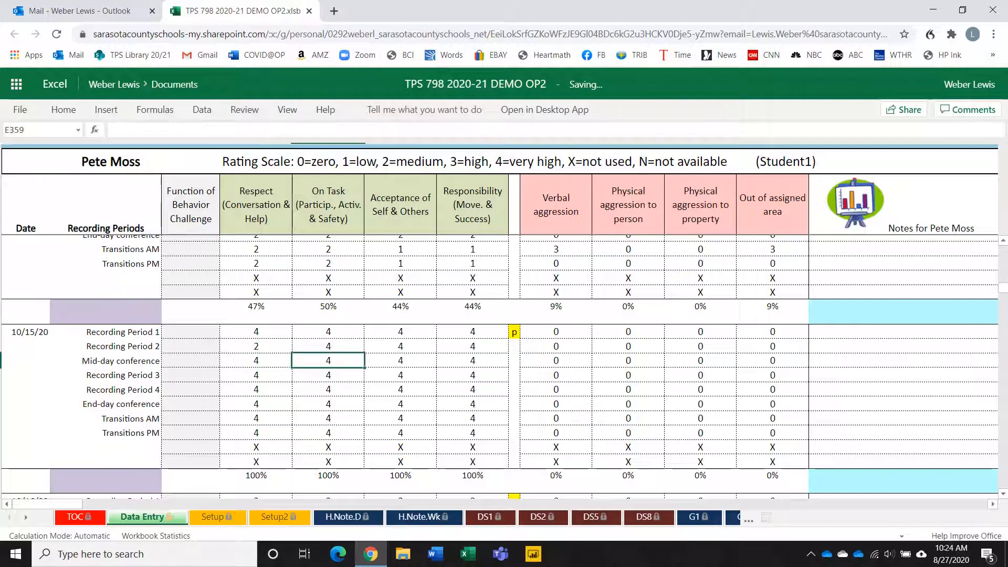
pyautogui.write('1')
pyautogui.click(400, 374)
pyautogui.write('2')
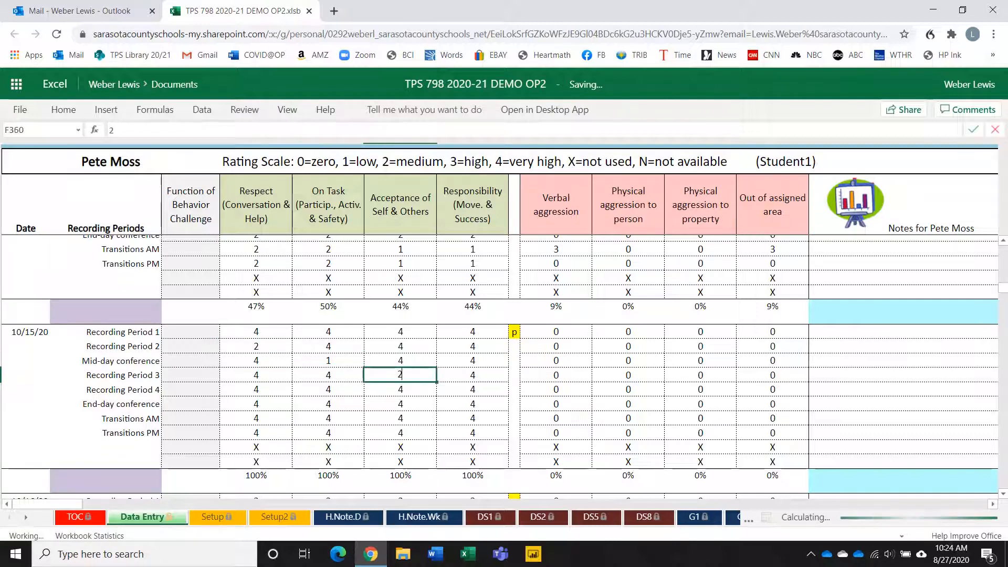
# Step: Clear the p from the yellow cell of 10/15/20
pyautogui.click(514, 332)
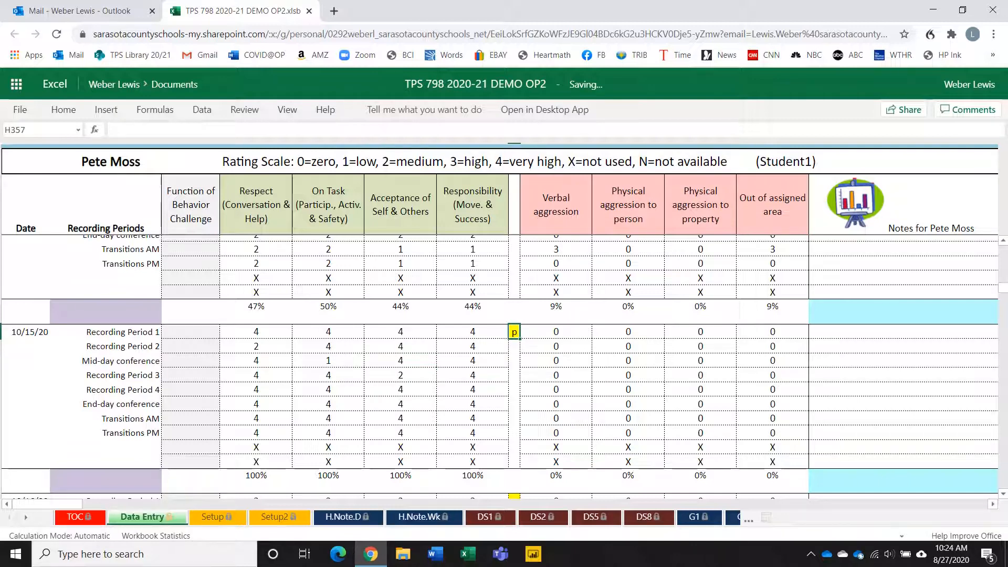
pyautogui.press('Delete')
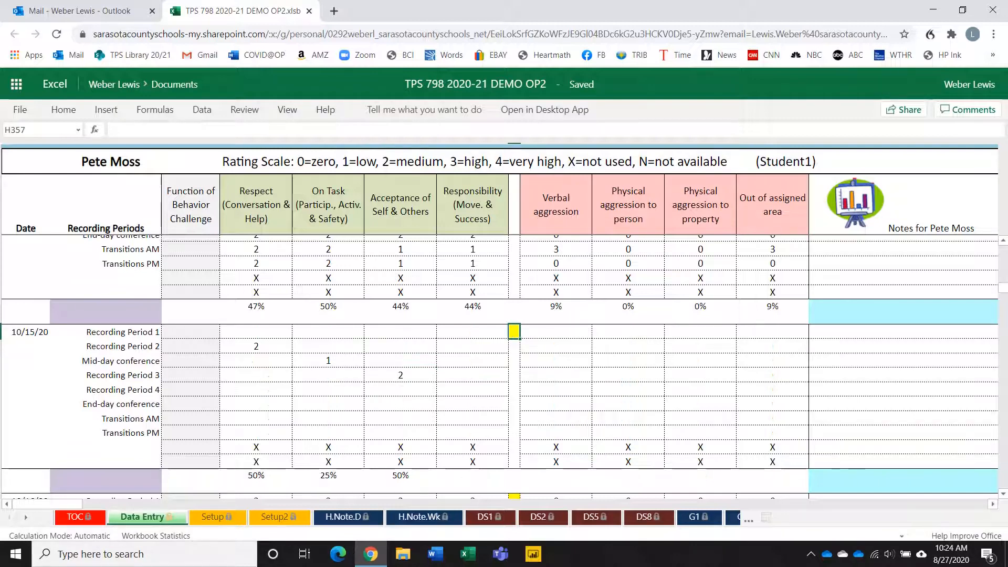
# Step: For 10/15/20, rate Verbal aggression 2 at Mid-day conference, aggression to person 3 in Recording Period 2, and to property 4 in Recording Period 3
pyautogui.click(556, 361)
pyautogui.write('2')
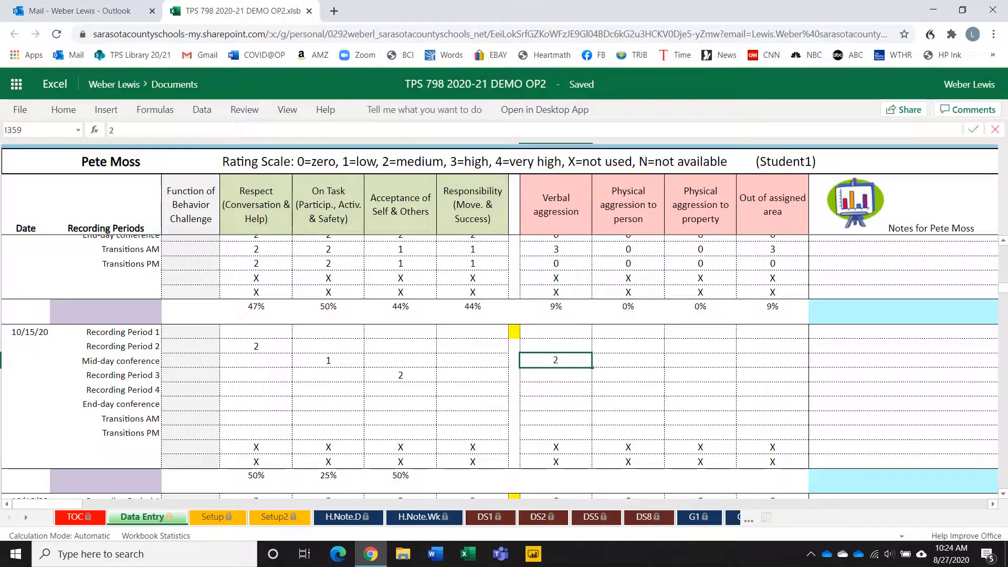
pyautogui.click(628, 346)
pyautogui.write('3')
pyautogui.click(700, 375)
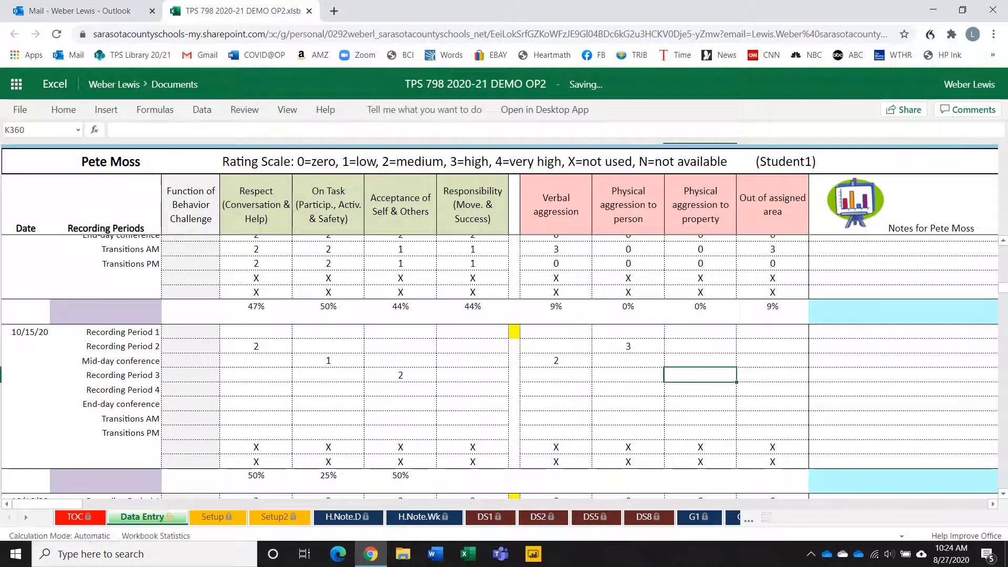
pyautogui.write('4')
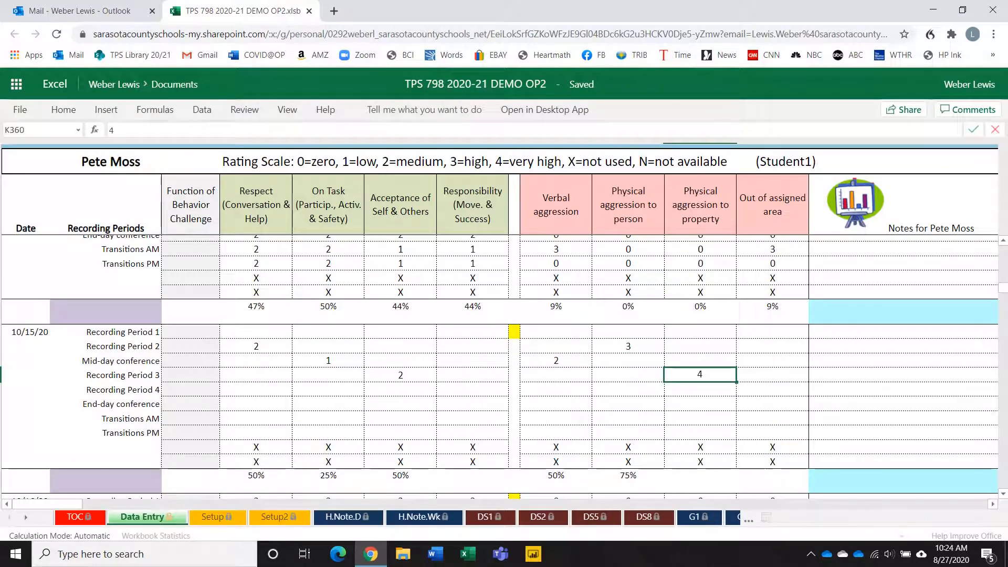
# Step: Fill the remaining blank ratings of 10/15/20 by entering p again in its yellow cell
pyautogui.click(514, 332)
pyautogui.write('p')
pyautogui.press('Return')
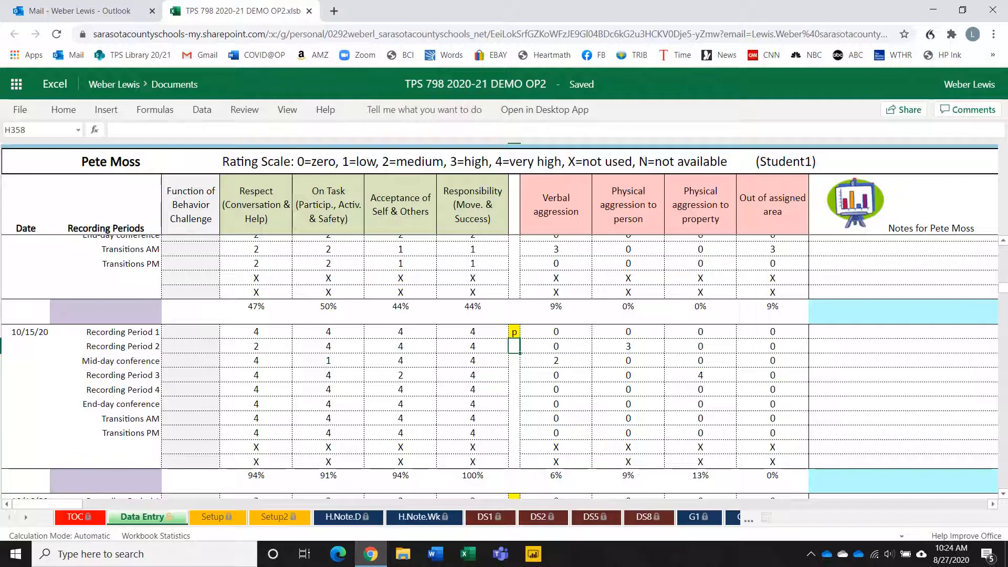
pyautogui.click(20, 110)
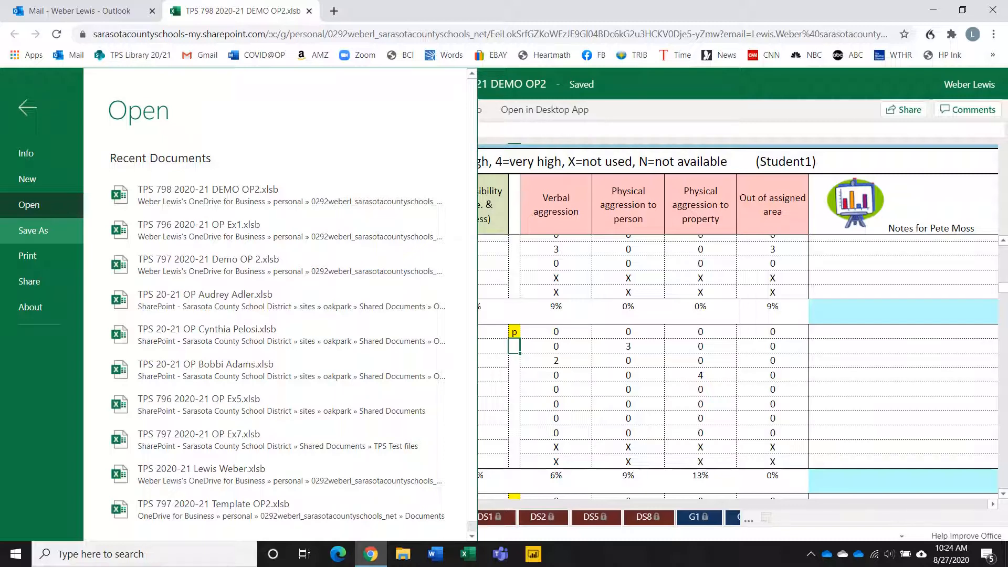
pyautogui.click(27, 107)
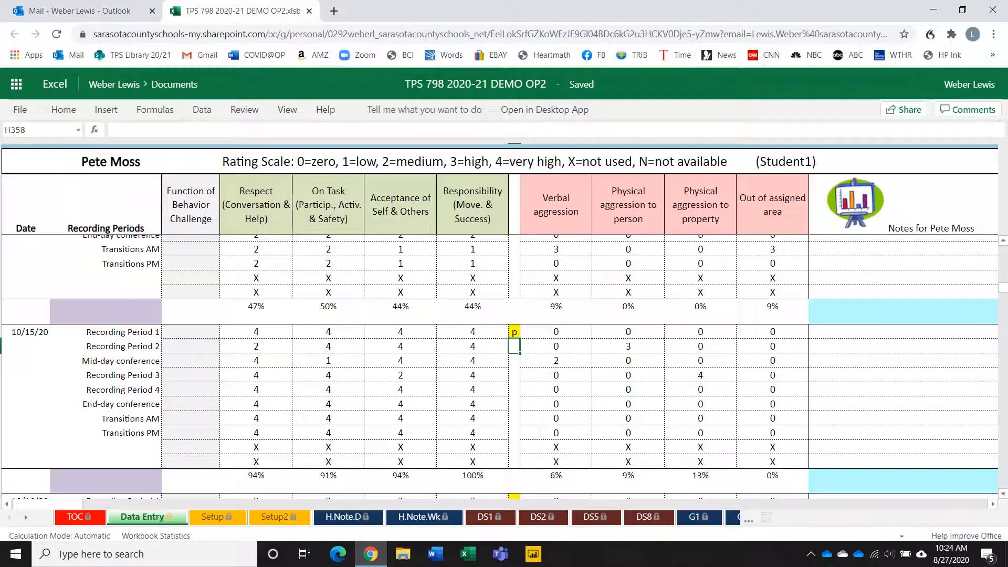
# Step: Set the Respect rating for Recording Period 1 on 10/22/20 to 2
pyautogui.scroll(-15, 504, 367)
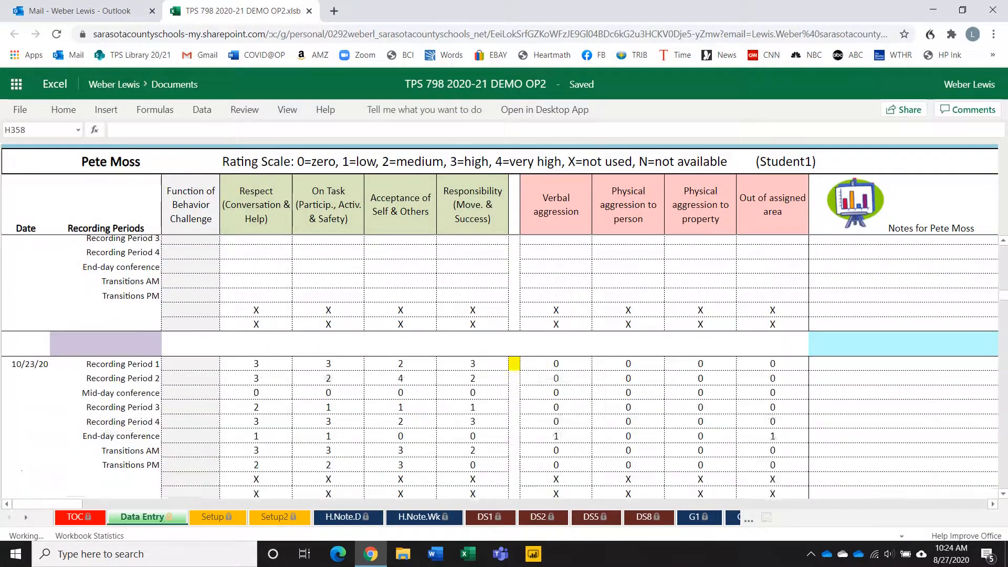
pyautogui.scroll(3, 504, 367)
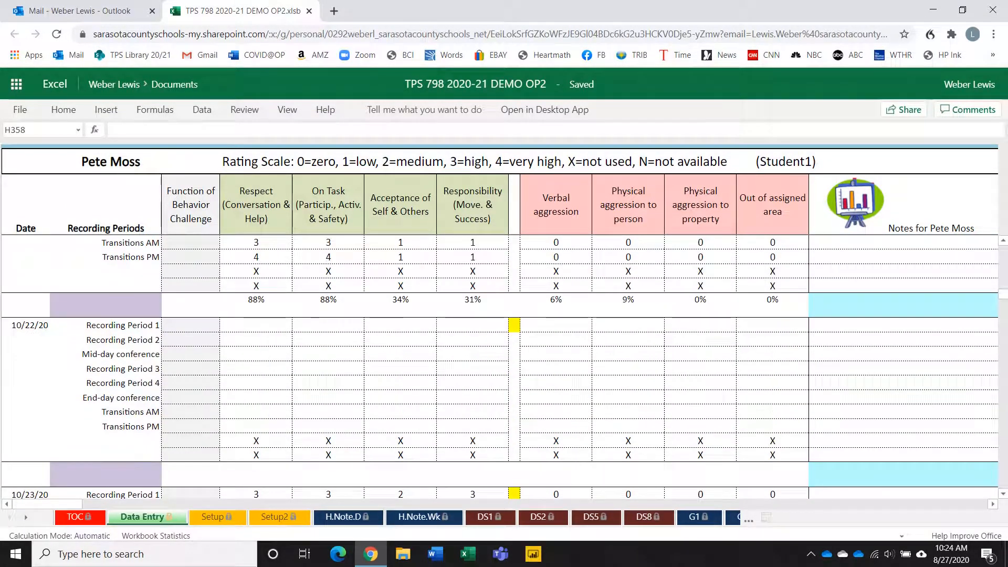
pyautogui.click(257, 325)
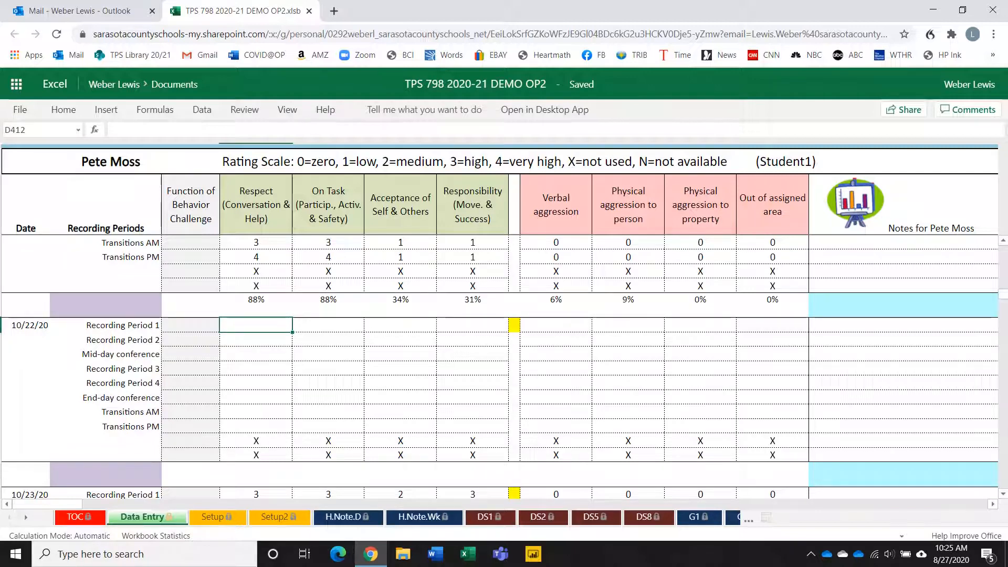
pyautogui.write('2')
pyautogui.press('Return')
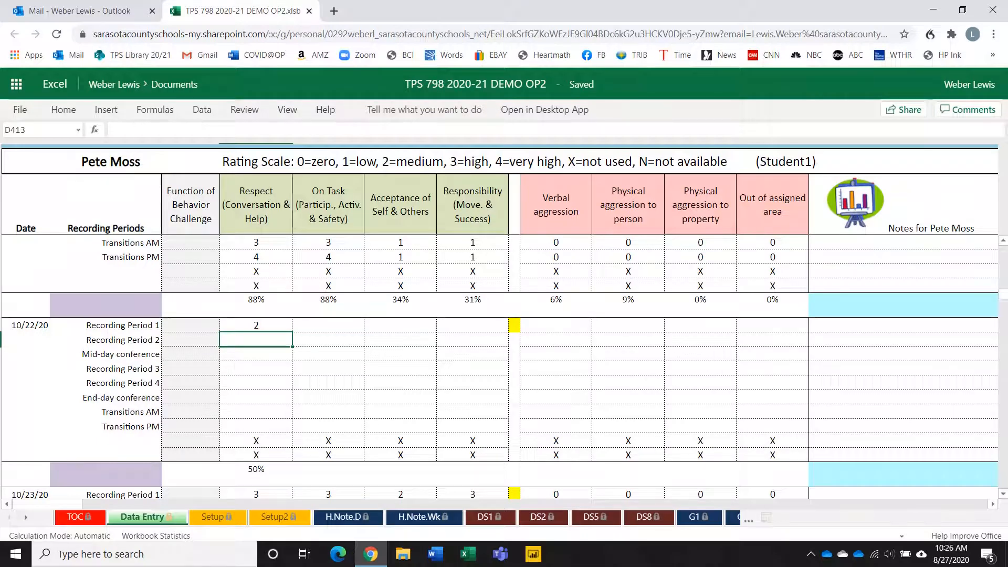
# Step: Add the 10/22/20 notes "fd klsdfj lksdfjlasdf" for the Mid-day conference and "PAW4" for Recording Period 3
pyautogui.click(902, 354)
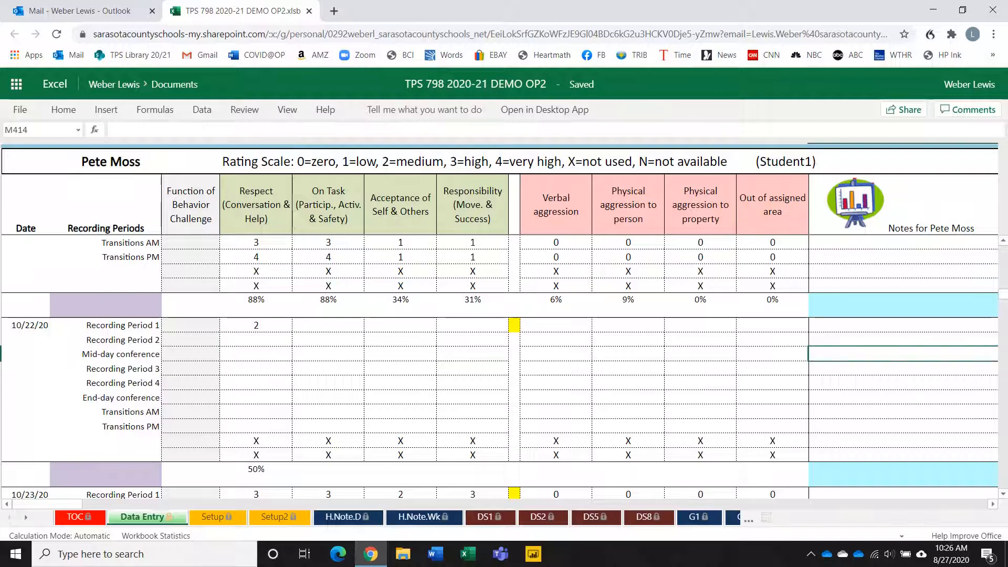
pyautogui.write('fd klsdfj lksdfjlasdf')
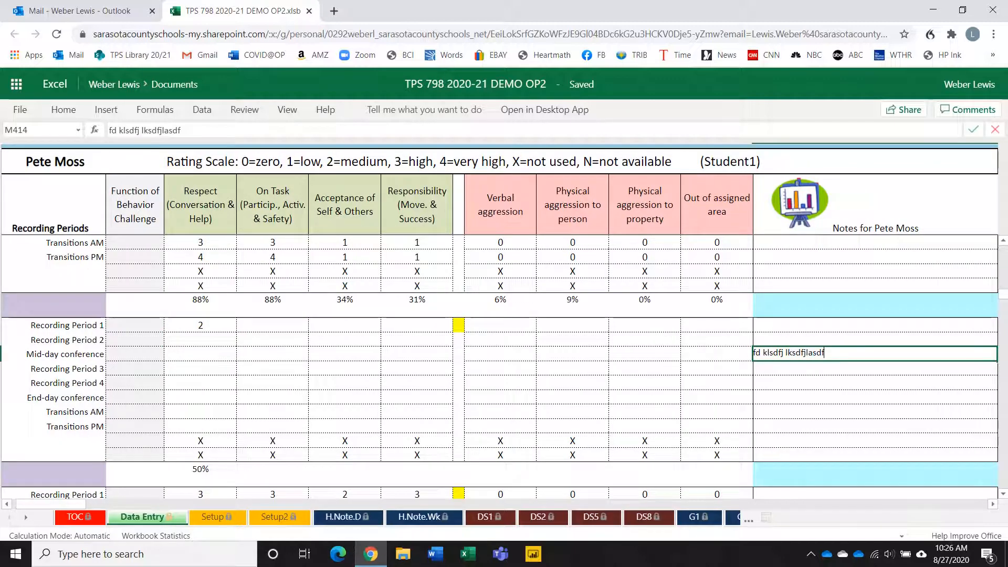
pyautogui.press('Return')
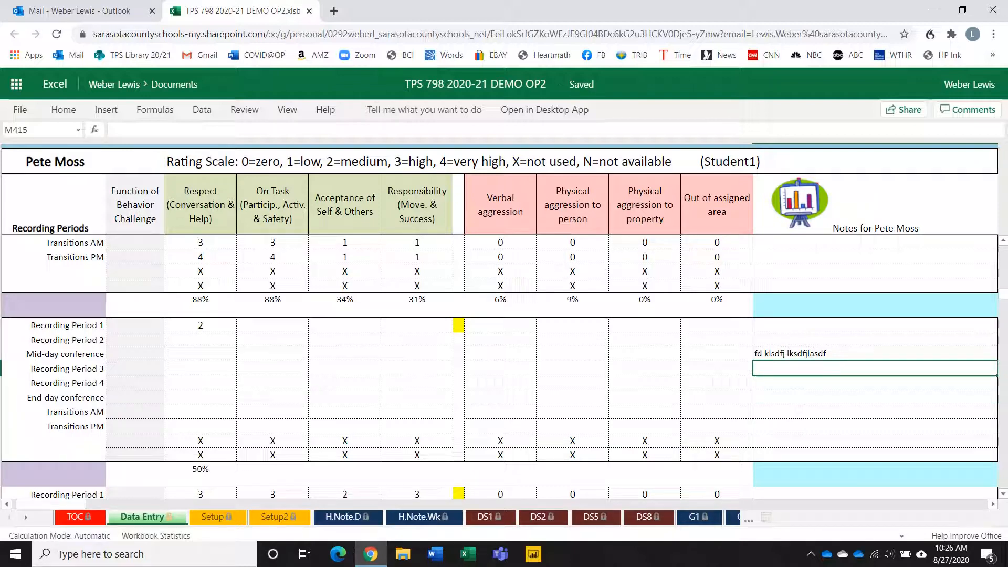
pyautogui.write('PSW')
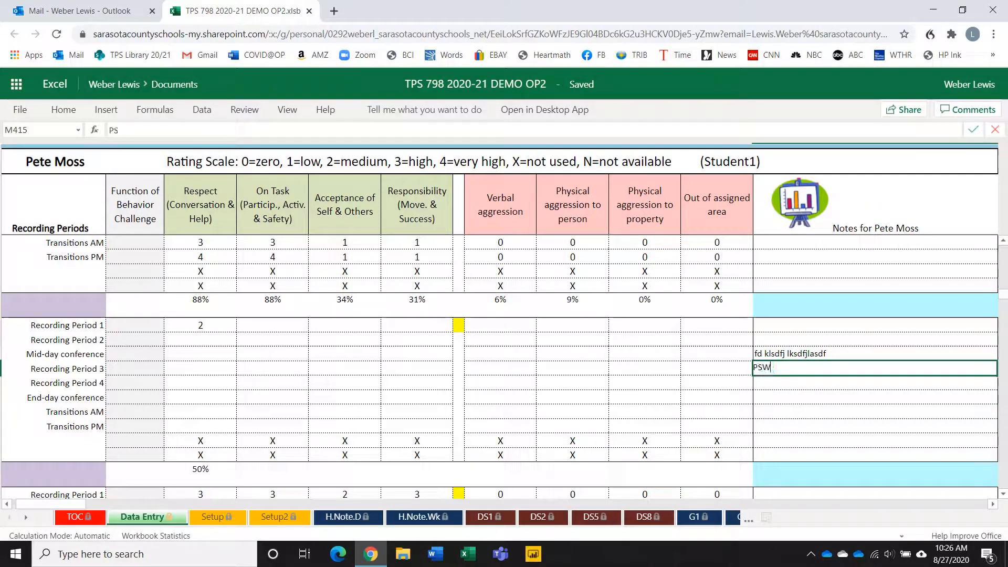
pyautogui.press('BackSpace')
pyautogui.press('BackSpace')
pyautogui.write('AW4')
pyautogui.press('Return')
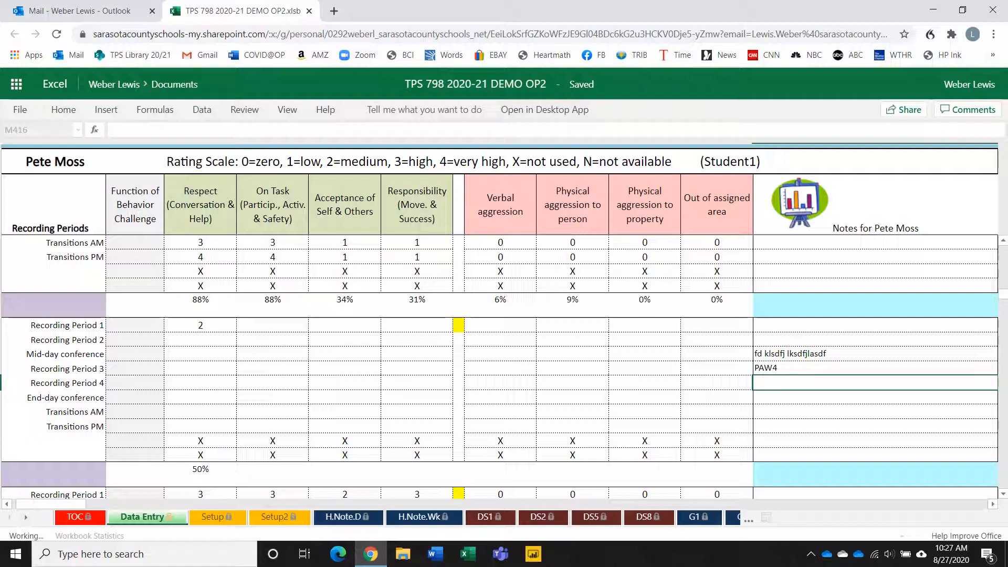
# Step: Open the workbook in the Excel desktop app and enable its active content
pyautogui.click(544, 109)
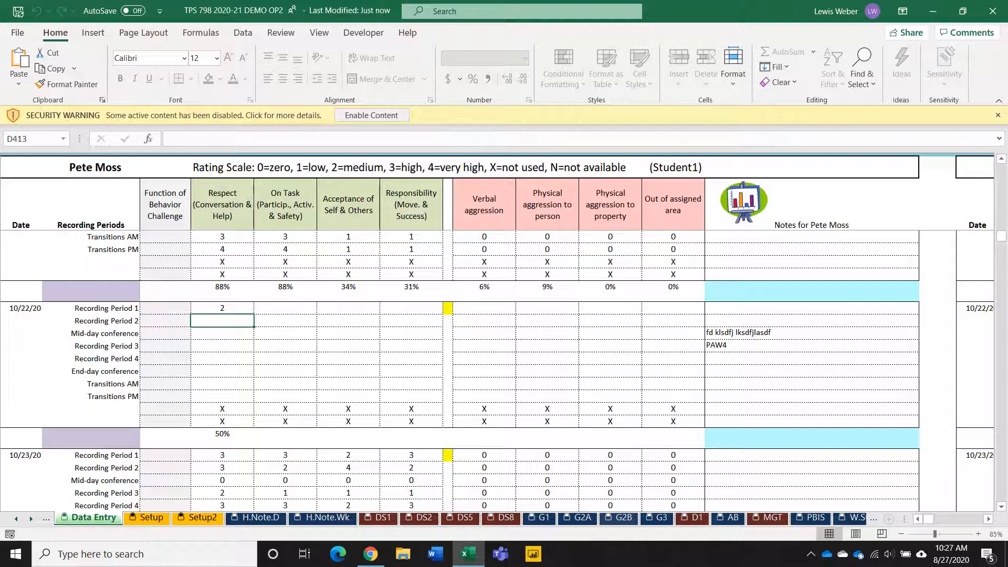
pyautogui.click(371, 116)
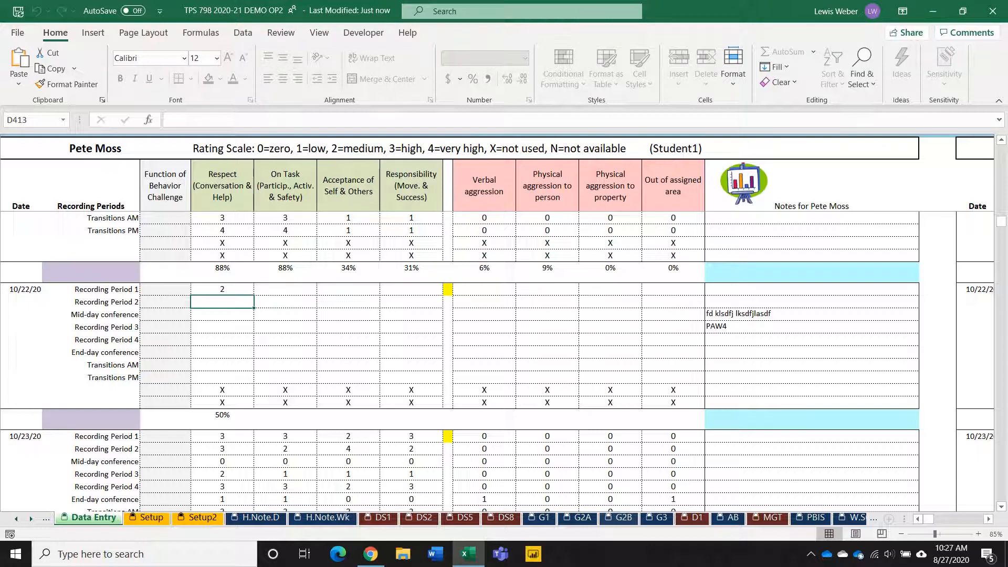
# Step: Examine the printable data sheets DS1 and DS2
pyautogui.click(382, 517)
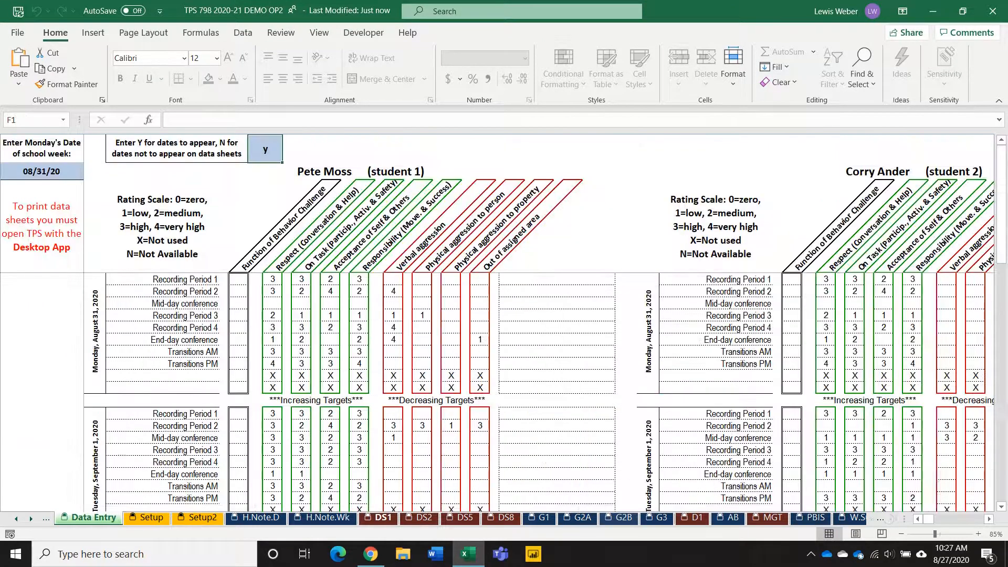
pyautogui.click(424, 517)
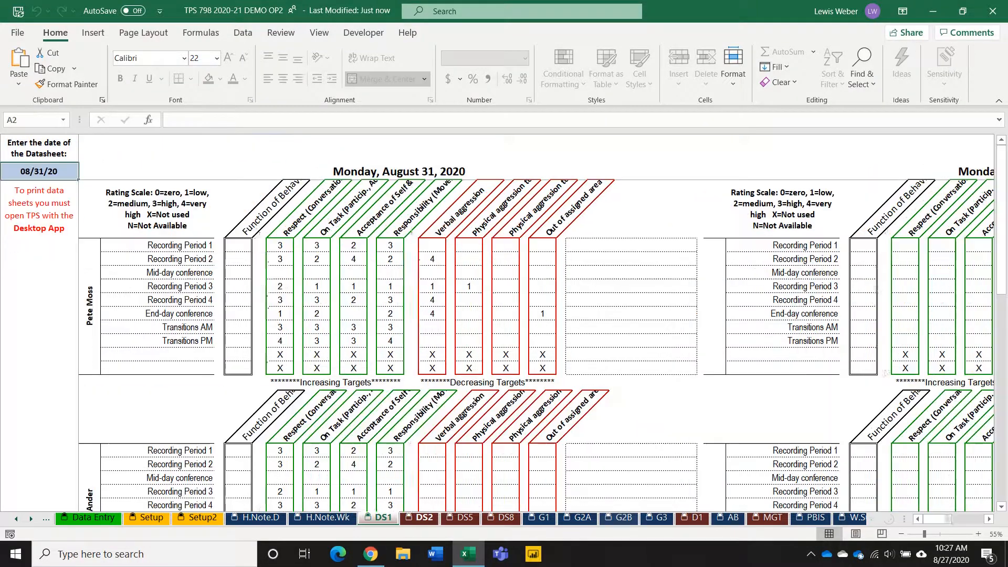
pyautogui.click(383, 517)
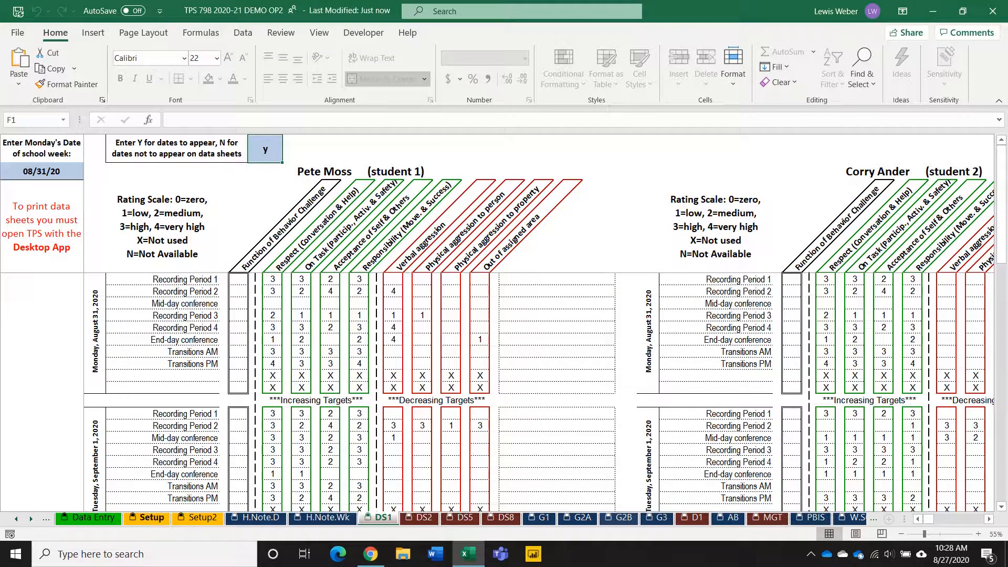
# Step: Browse the data entry sheet to the 01/29/21 block and look up April 2021 in the system calendar for a Monday date
pyautogui.click(94, 517)
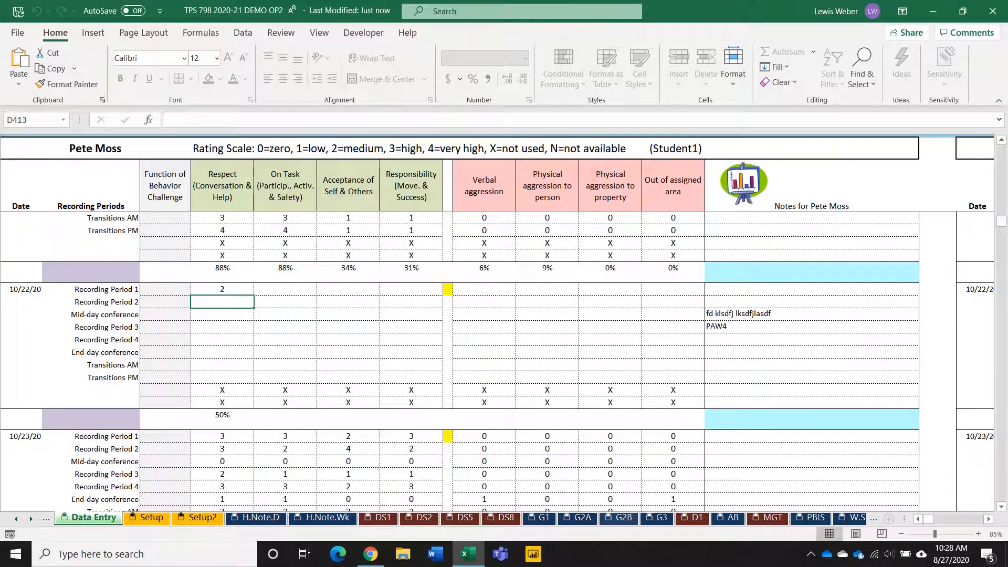
pyautogui.moveTo(1001, 221); pyautogui.dragTo(1001, 327)
pyautogui.click(951, 554)
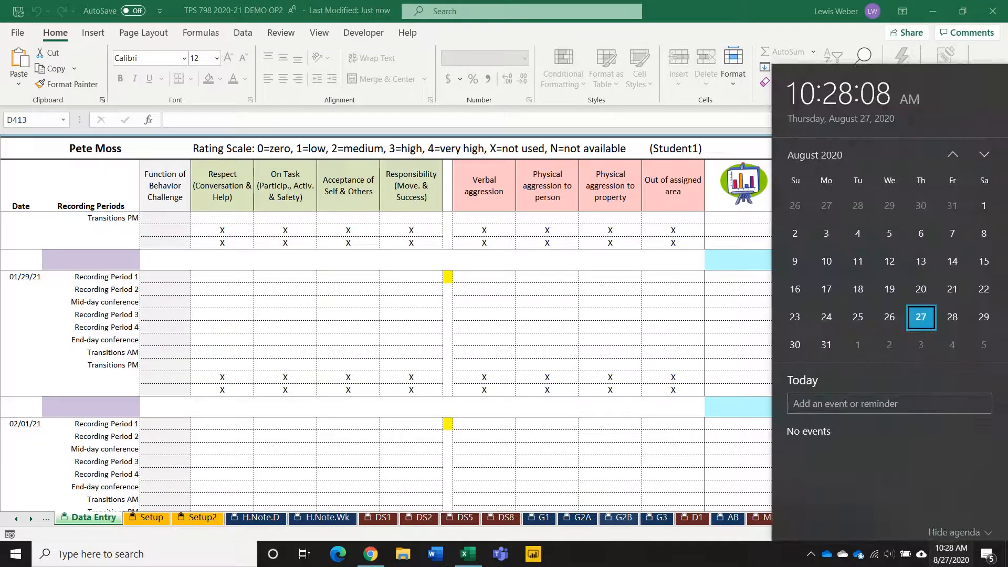
pyautogui.scroll(-1, 857, 276)
pyautogui.scroll(-5, 858, 277)
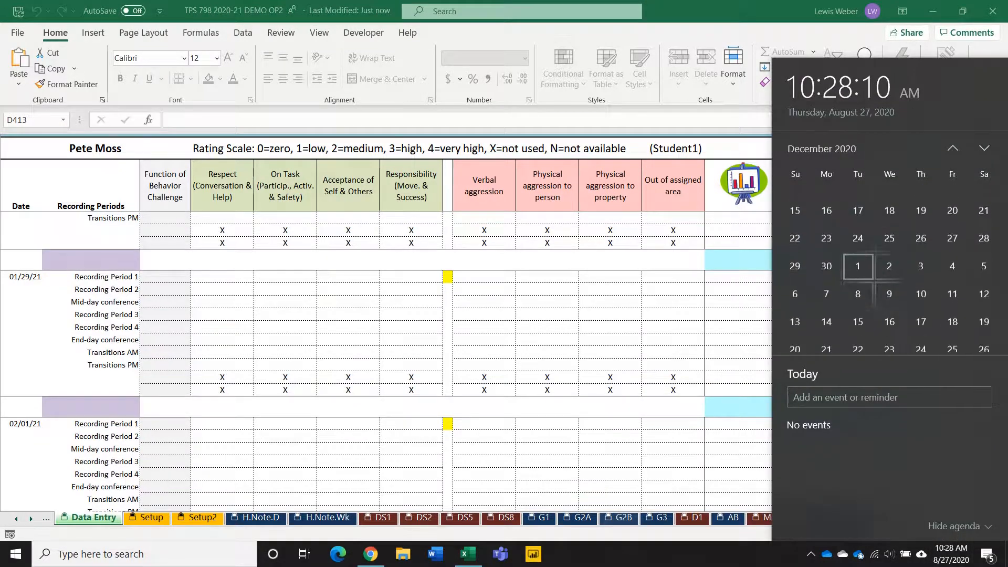
pyautogui.scroll(-2, 858, 276)
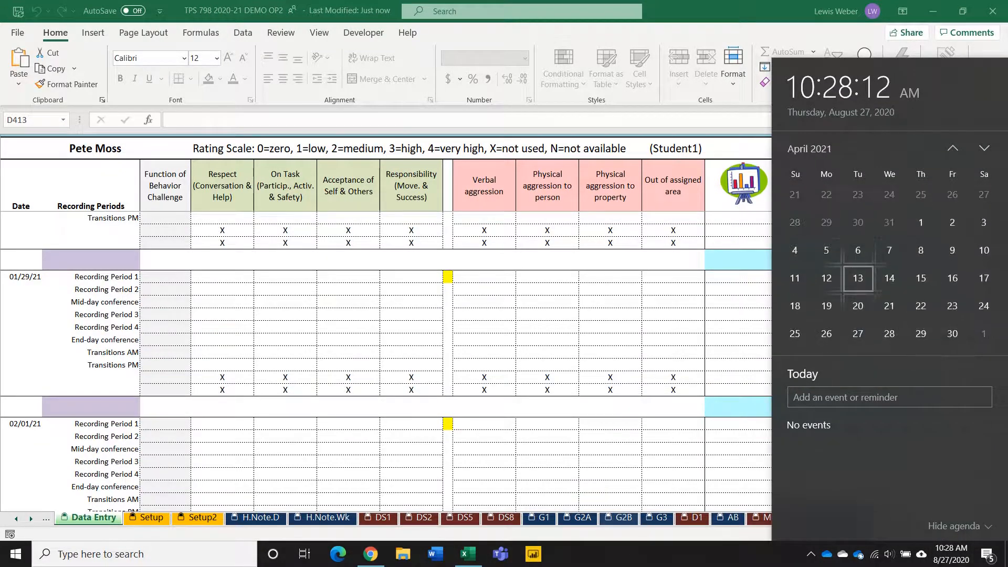
pyautogui.scroll(2, 857, 278)
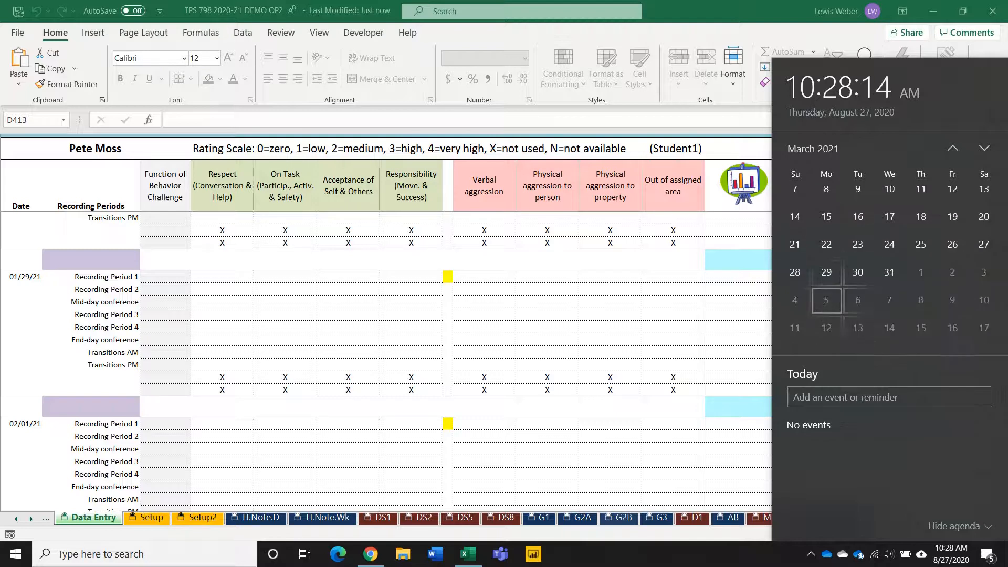
pyautogui.scroll(-1, 835, 303)
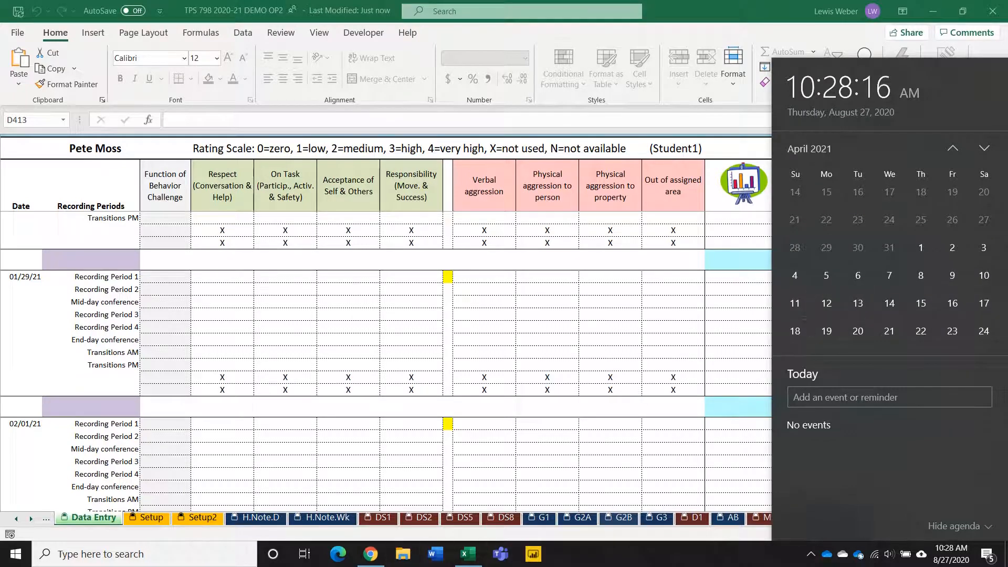
pyautogui.click(468, 554)
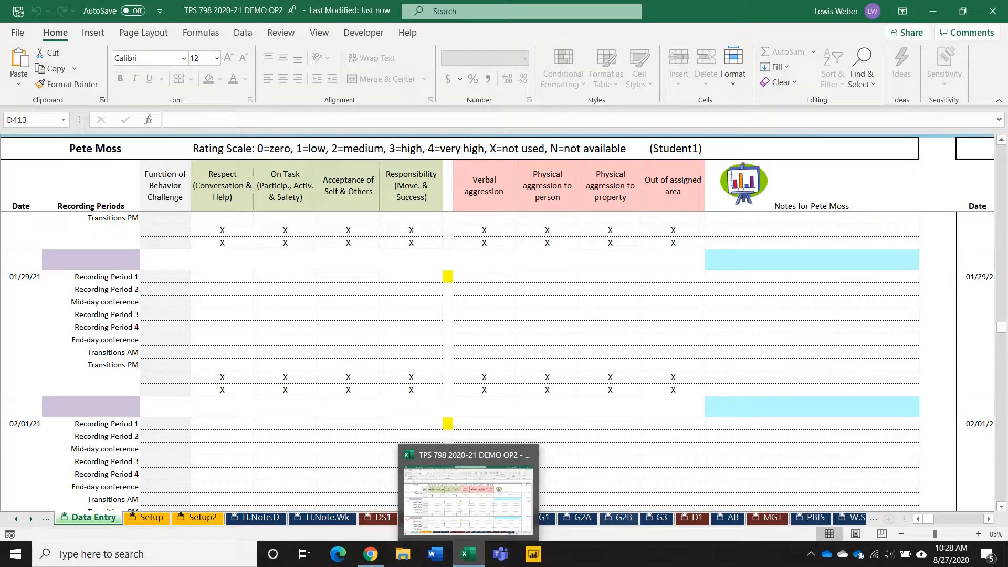
# Step: Set the Monday date of the school week on data sheet DS1 to 4/12/21
pyautogui.click(382, 518)
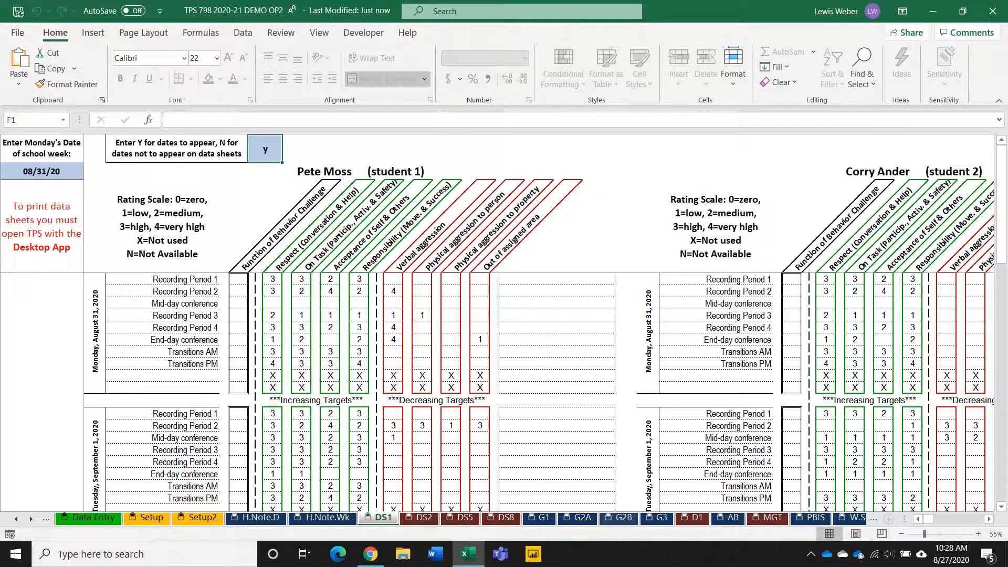
pyautogui.click(42, 171)
pyautogui.write('4/12')
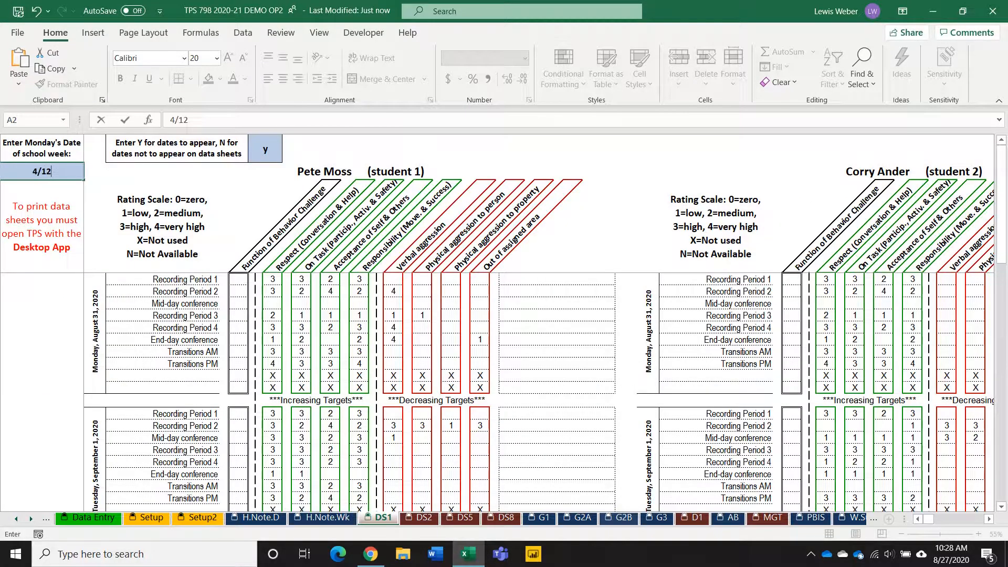
pyautogui.write('/21')
pyautogui.press('Return')
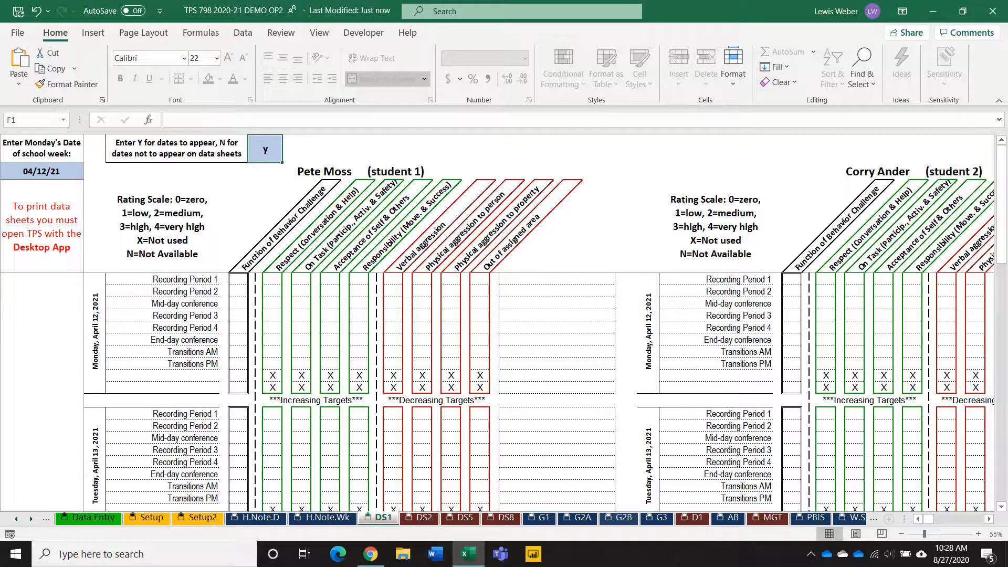
# Step: Enter the first student's 01/29/21 Recording Period 1 ratings: Respect 1, On Task 2, Verbal aggression 2, Physical aggression to person 3
pyautogui.click(93, 517)
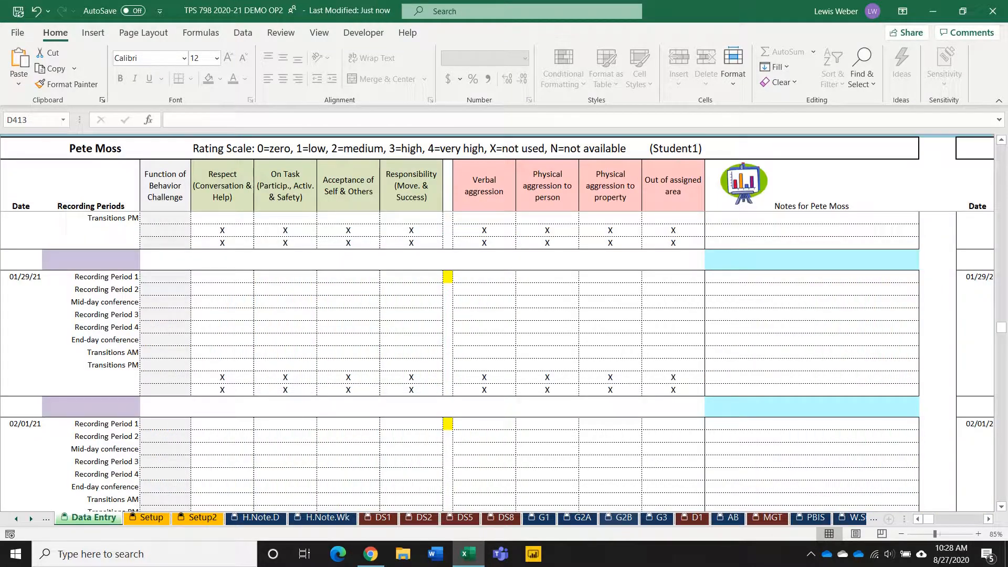
pyautogui.click(222, 276)
pyautogui.write('1')
pyautogui.press('Tab')
pyautogui.write('2')
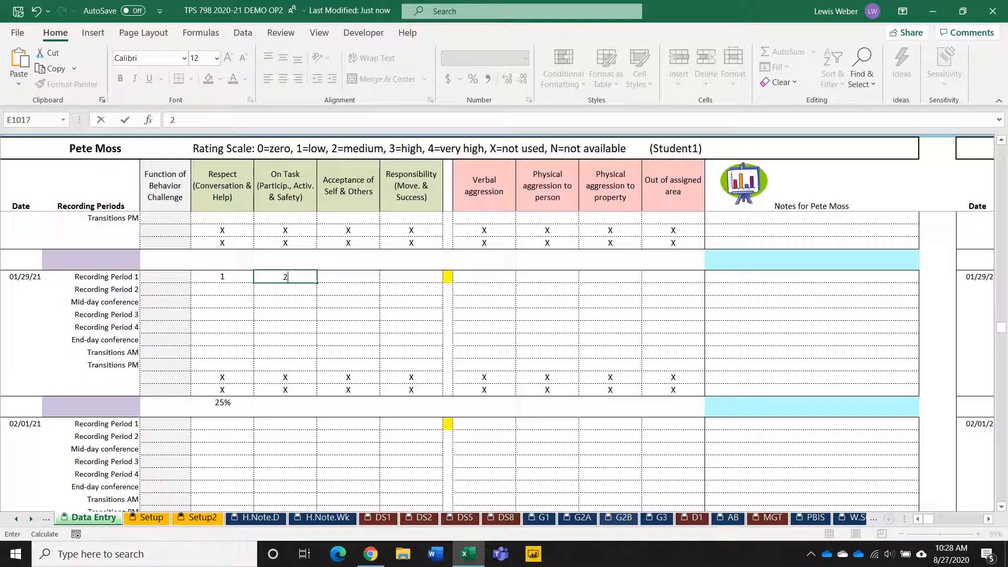
pyautogui.click(484, 277)
pyautogui.write('2')
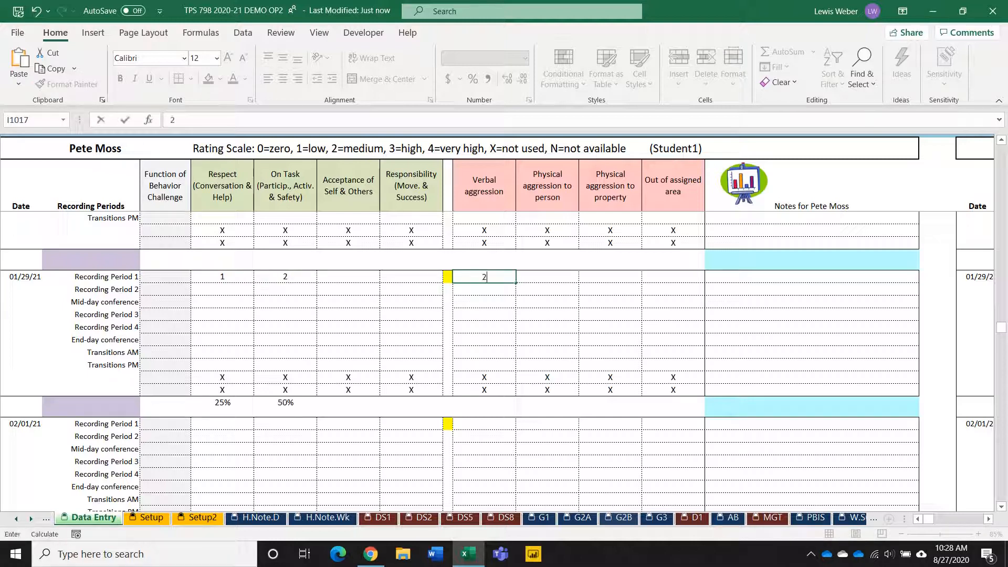
pyautogui.press('Tab')
pyautogui.write('3')
# Step: Fill in the remaining 01/29/21 ratings by entering "p" in that day's yellow cell
pyautogui.click(448, 277)
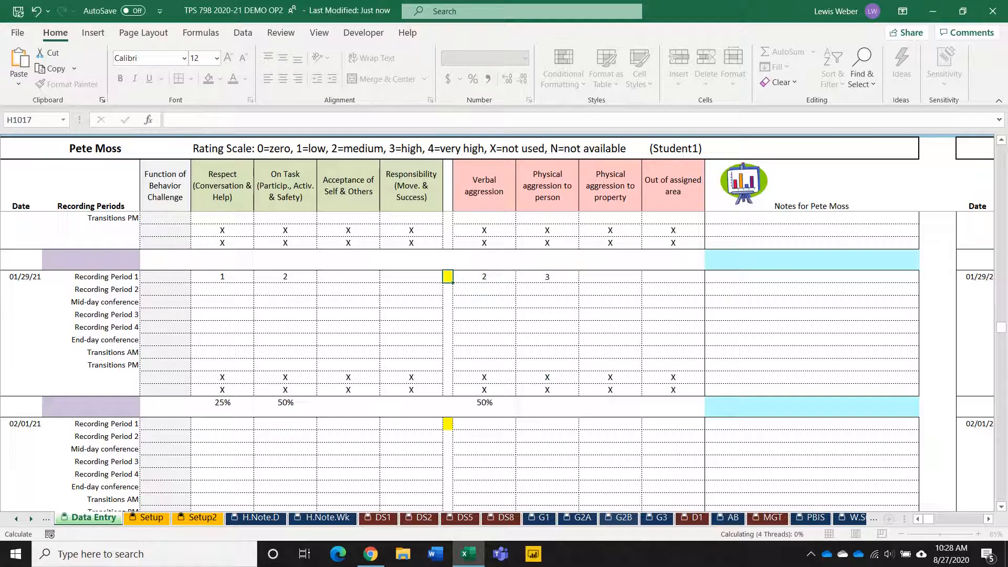
pyautogui.write('p')
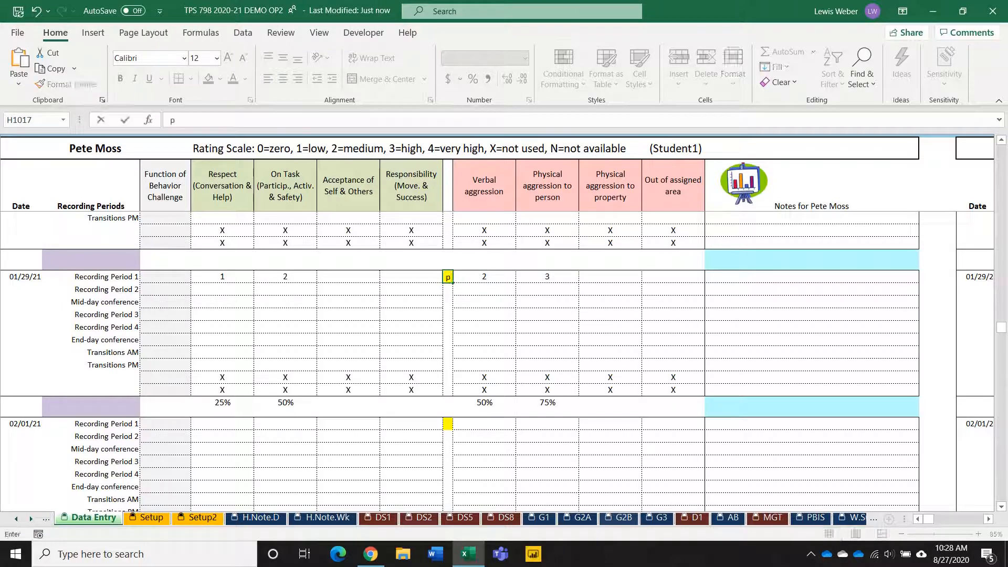
pyautogui.press('Return')
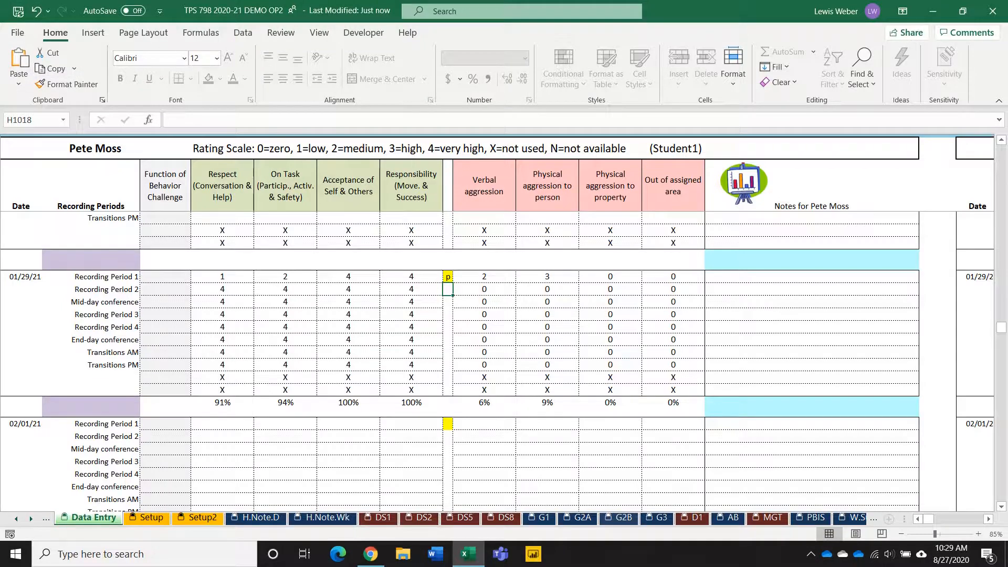
# Step: Save the workbook, close the desktop app, and resume the online version in the browser
pyautogui.click(17, 33)
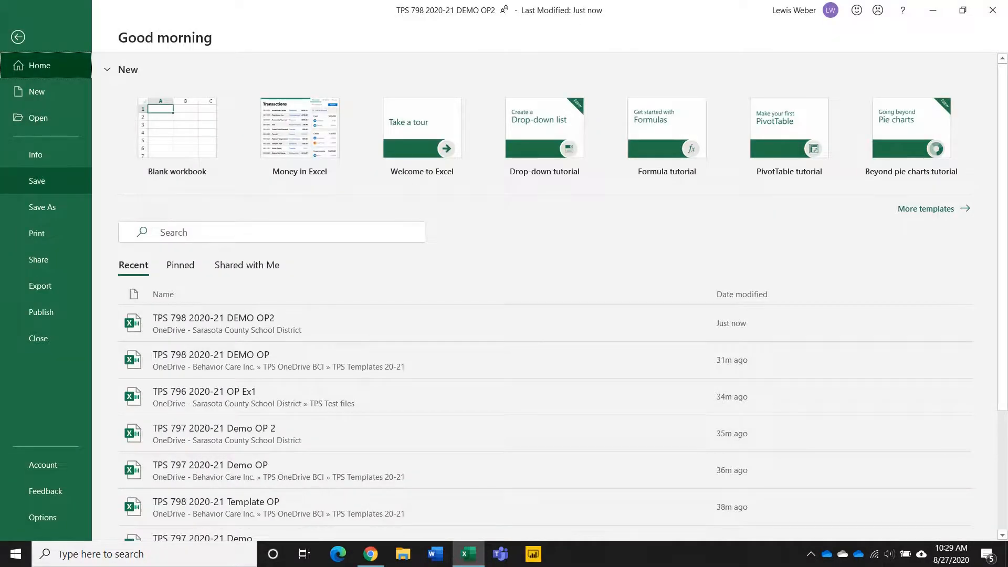
pyautogui.click(18, 37)
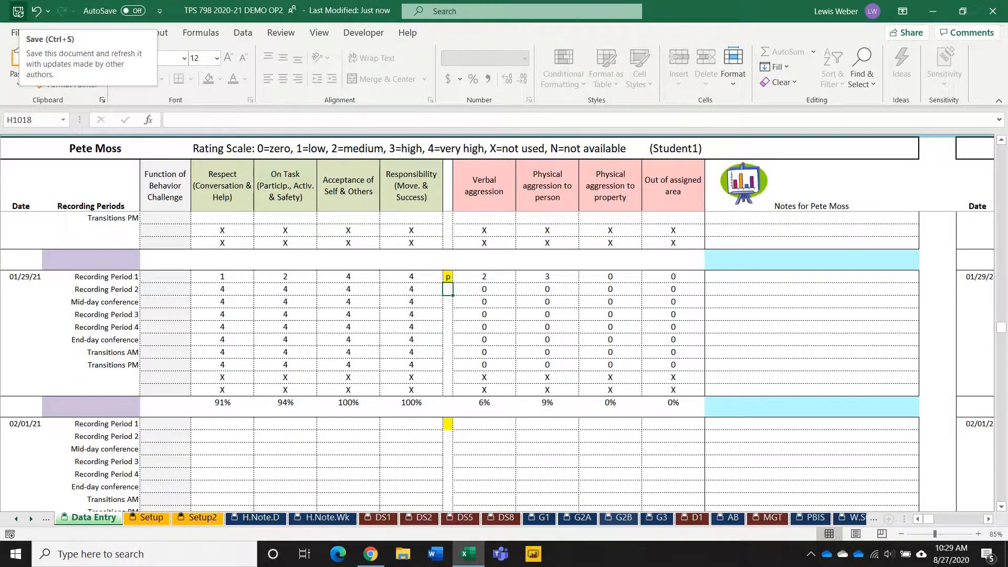
pyautogui.click(19, 11)
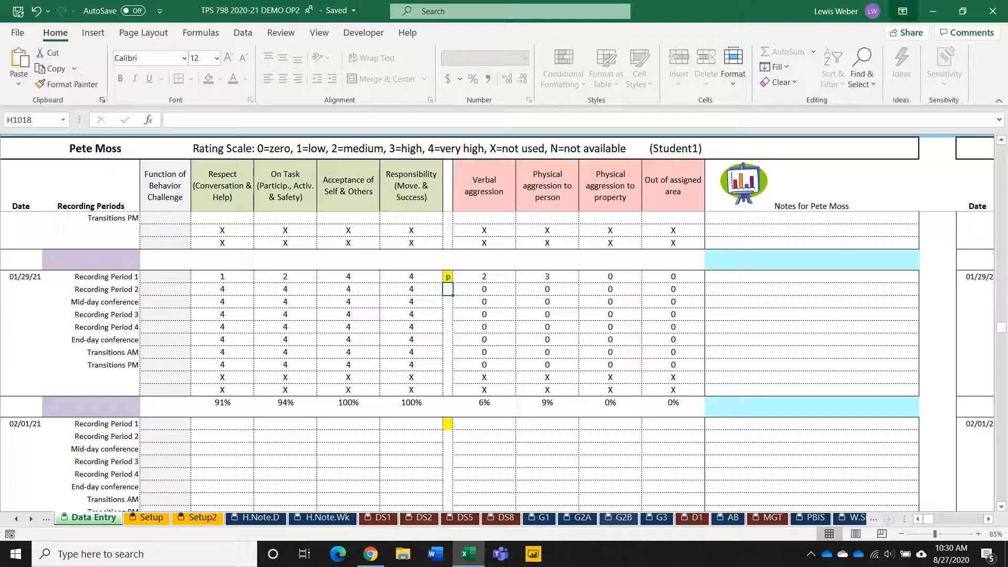
pyautogui.click(992, 10)
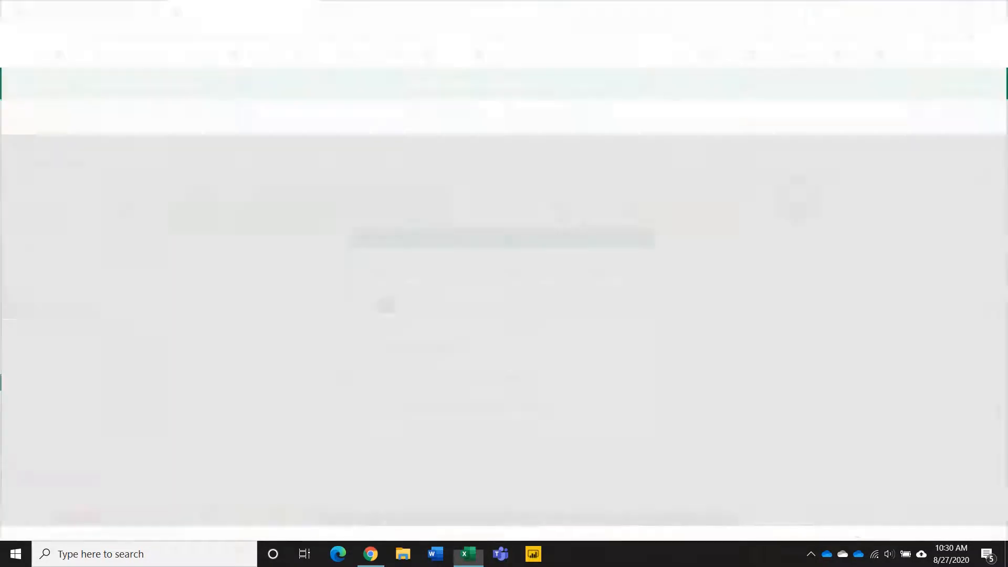
pyautogui.click(431, 345)
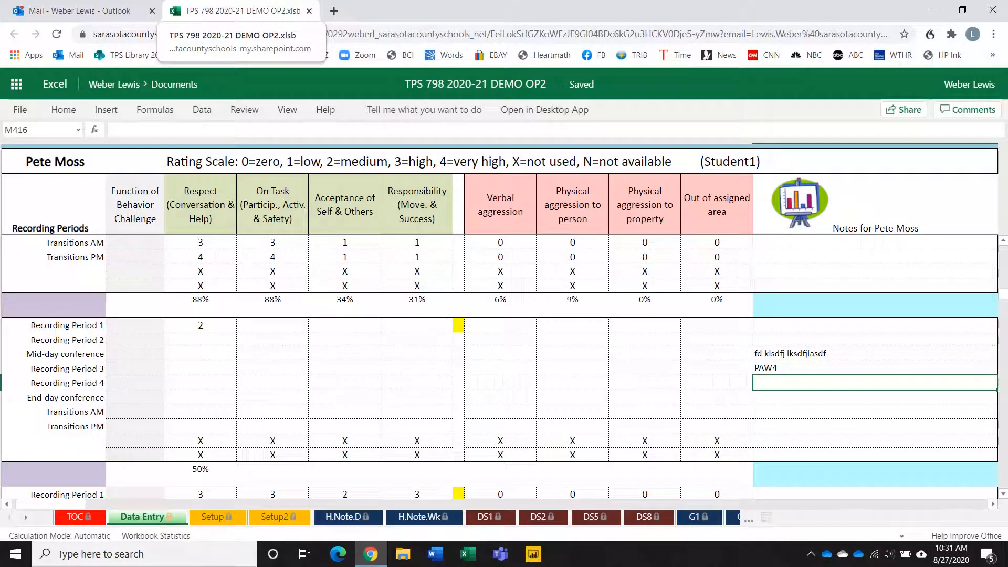
# Step: Bookmark the online workbook at the start of the browser's bookmarks bar
pyautogui.moveTo(236, 11)
pyautogui.mouseDown()
pyautogui.moveTo(221, 11)
pyautogui.moveTo(209, 62)
pyautogui.moveTo(236, 11)
pyautogui.mouseUp()
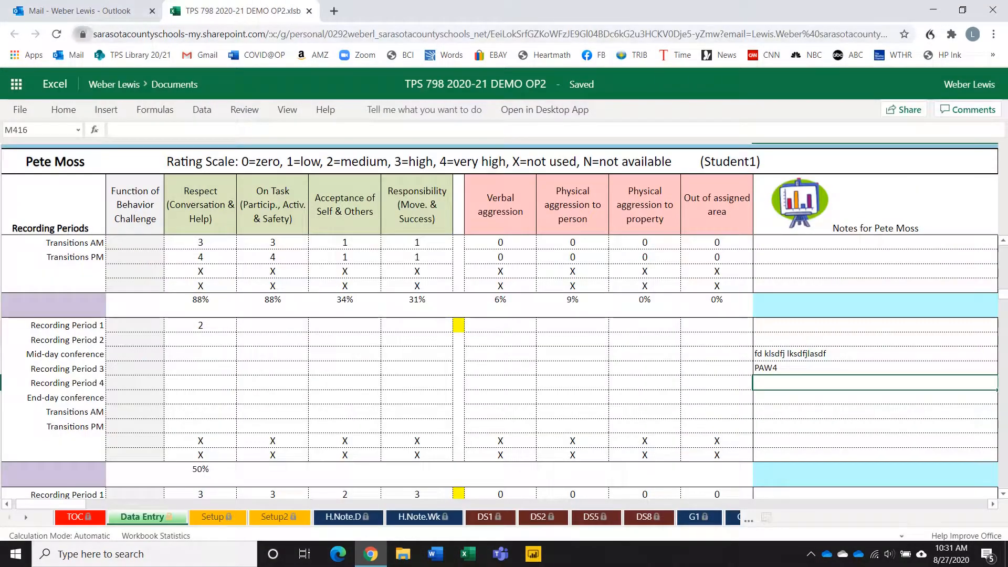
pyautogui.moveTo(83, 34)
pyautogui.mouseDown()
pyautogui.moveTo(88, 46)
pyautogui.moveTo(53, 55)
pyautogui.mouseUp()
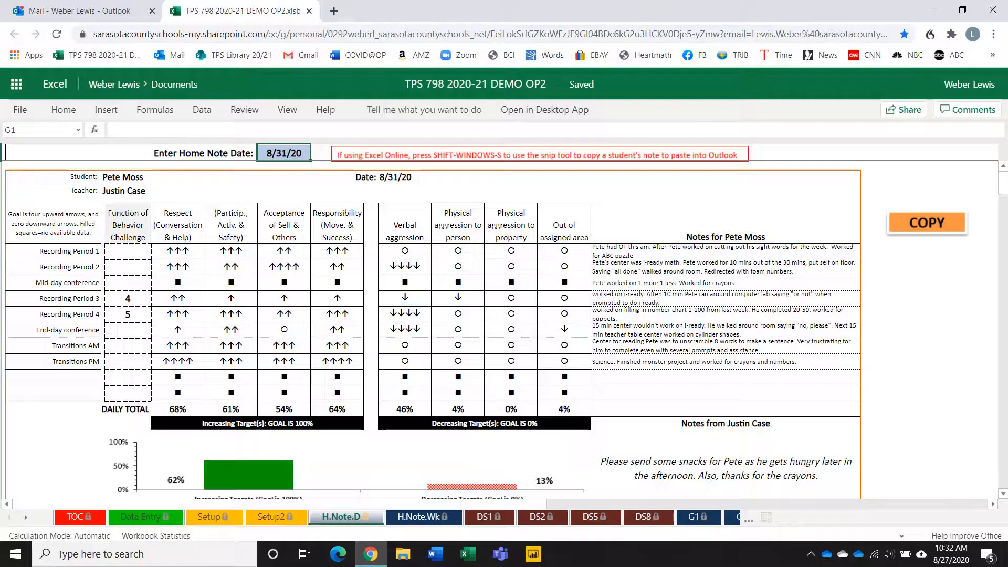
# Step: Review the daily home notes and capture the first student's 8/31/20 note as a rectangular screen snip
pyautogui.hotkey('ctrl', '-')
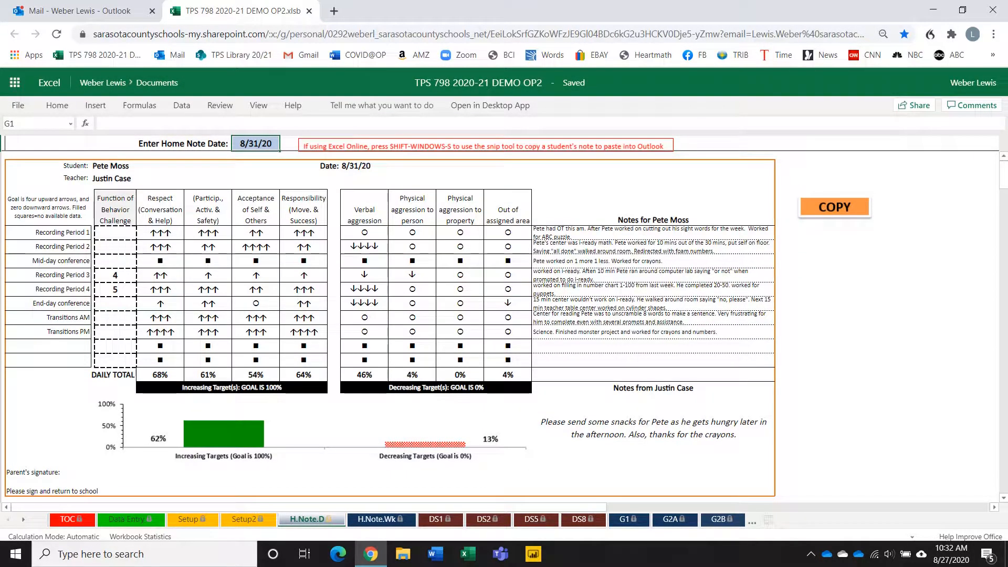
pyautogui.scroll(-5, 390, 328)
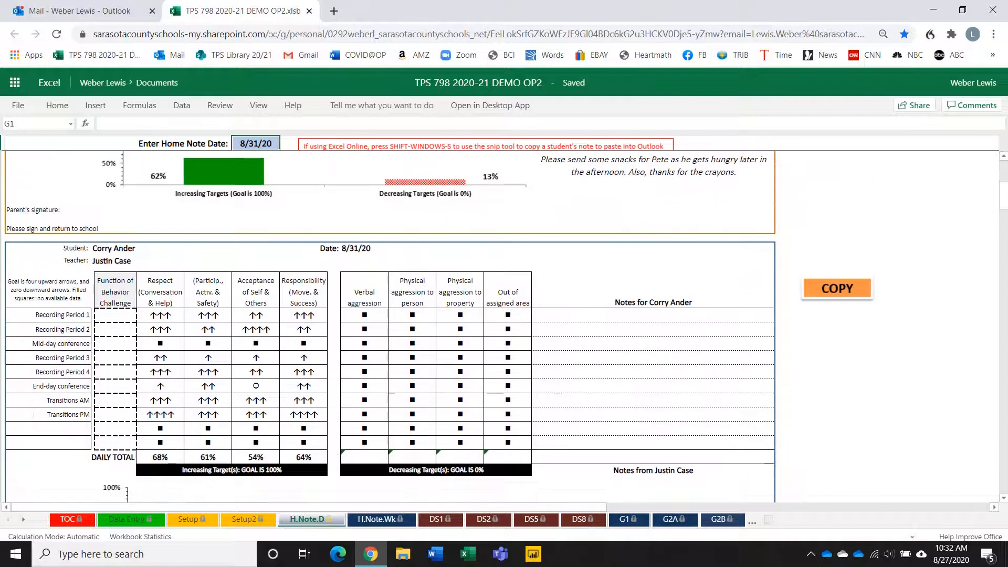
pyautogui.scroll(-1, 368, 451)
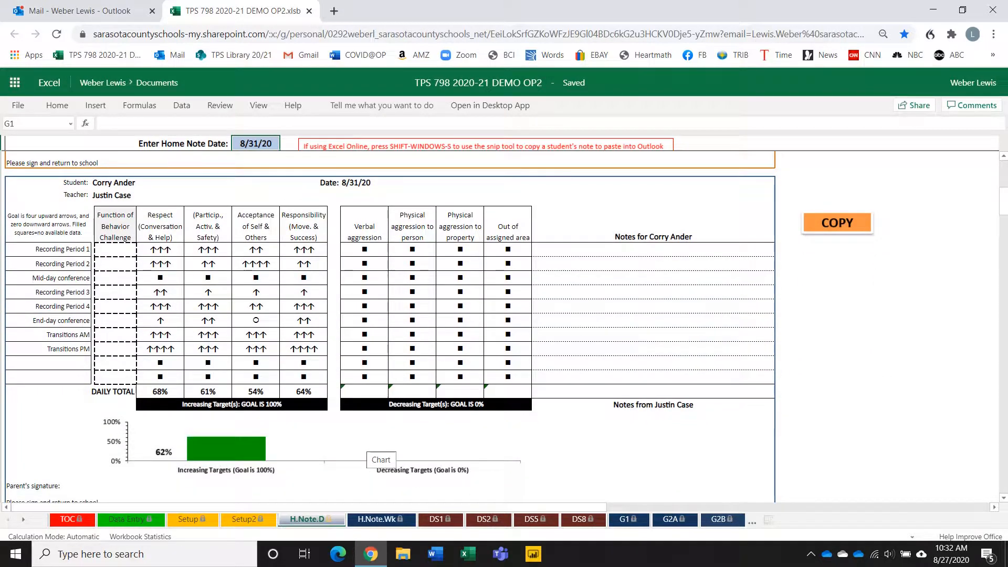
pyautogui.scroll(6, 368, 451)
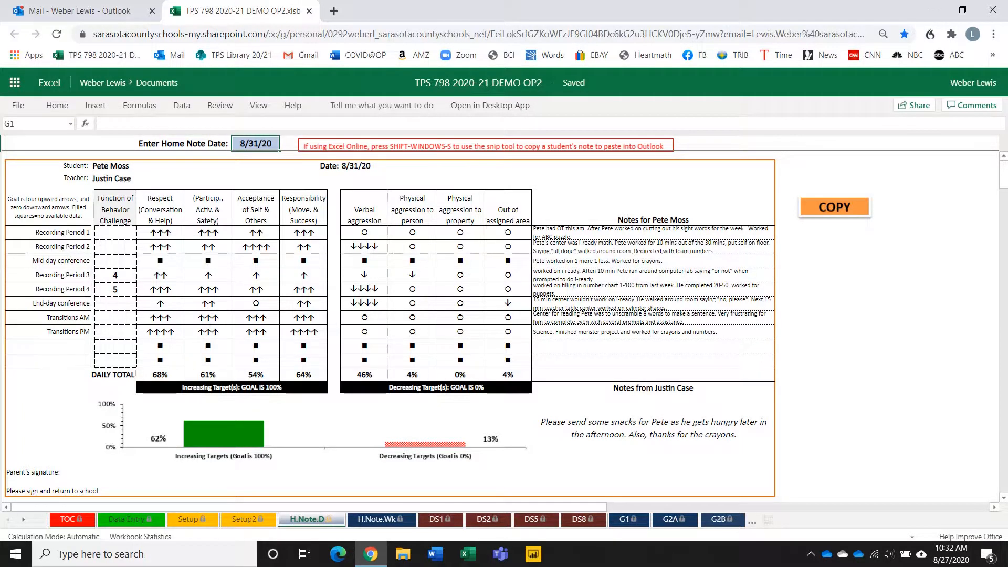
pyautogui.press('shift+super+s')
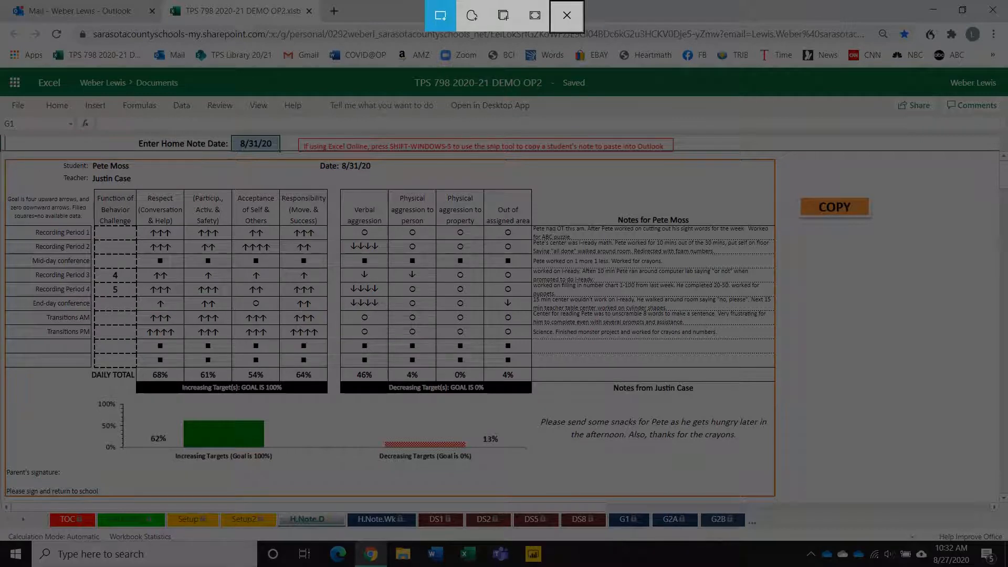
pyautogui.moveTo(2, 156); pyautogui.dragTo(785, 500)
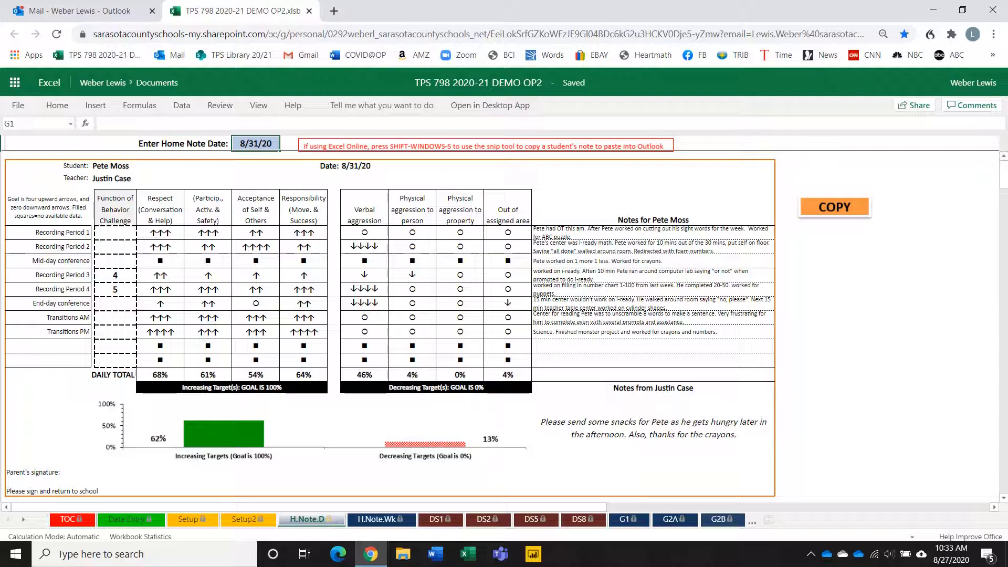
# Step: Open the workbook in the Excel desktop app and copy the first student's 8/31/20 daily home note with the sheet's copy macro
pyautogui.click(490, 106)
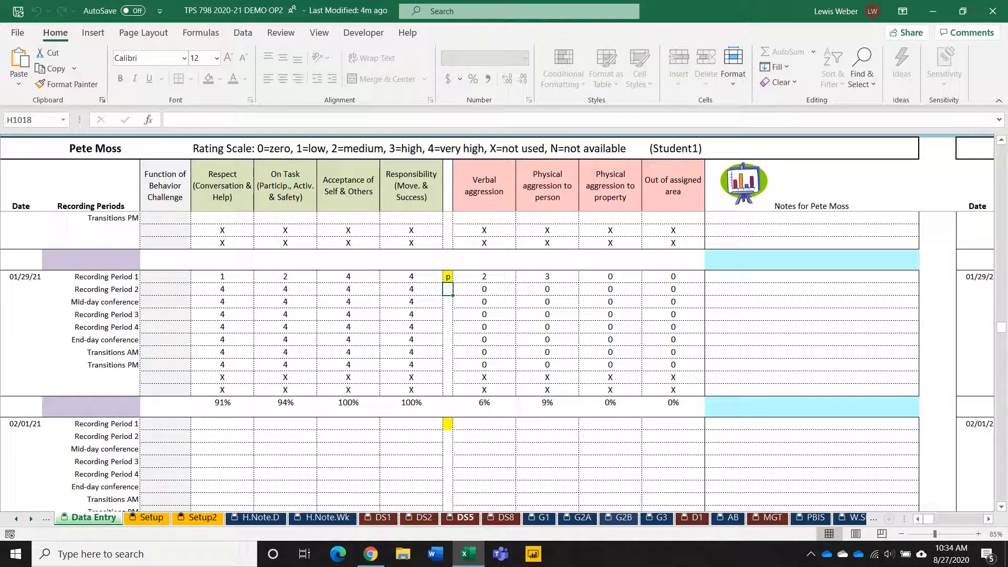
pyautogui.click(260, 517)
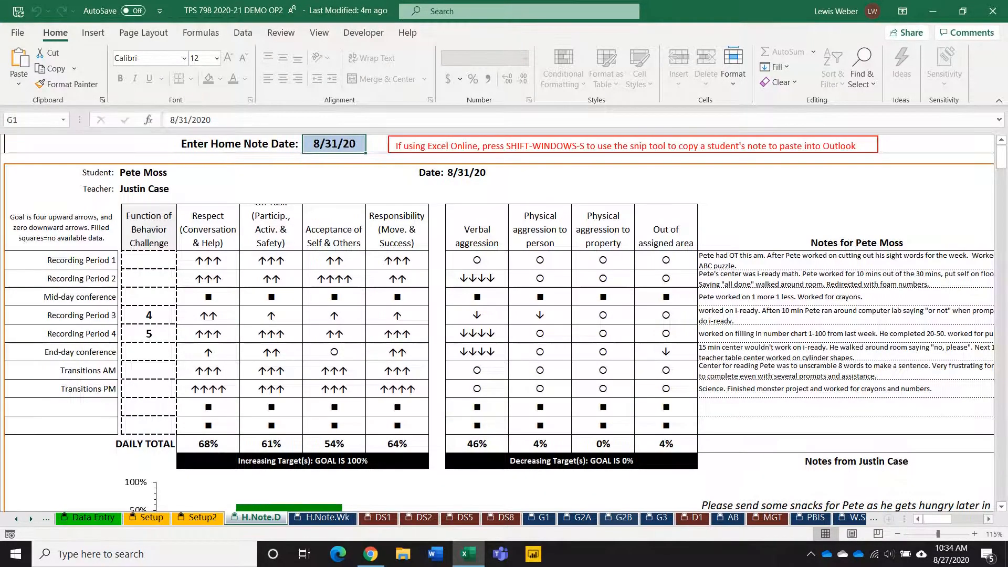
pyautogui.hscroll(2, 498, 323)
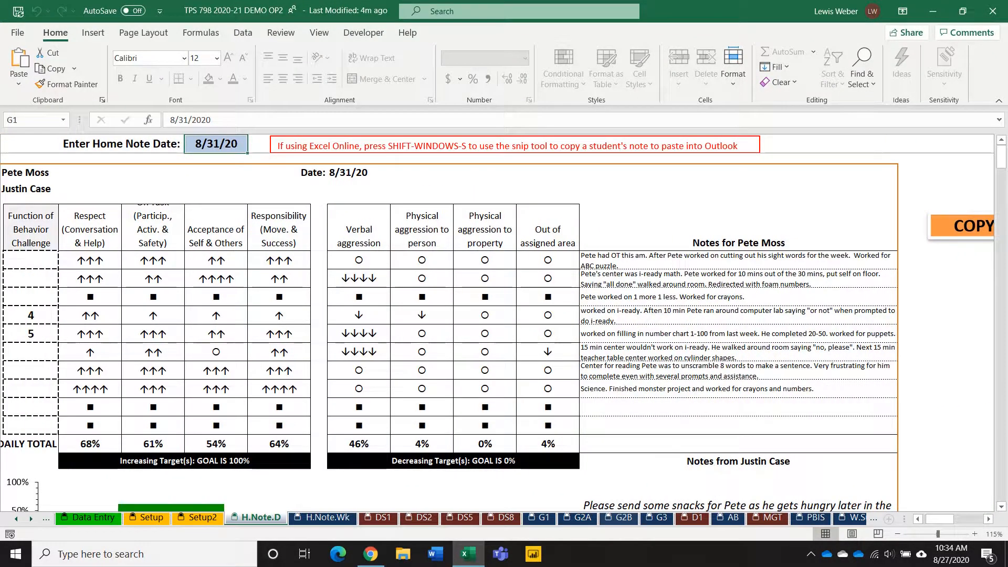
pyautogui.keyDown('ctrl'); pyautogui.scroll(-1, 498, 322); pyautogui.keyUp('ctrl')
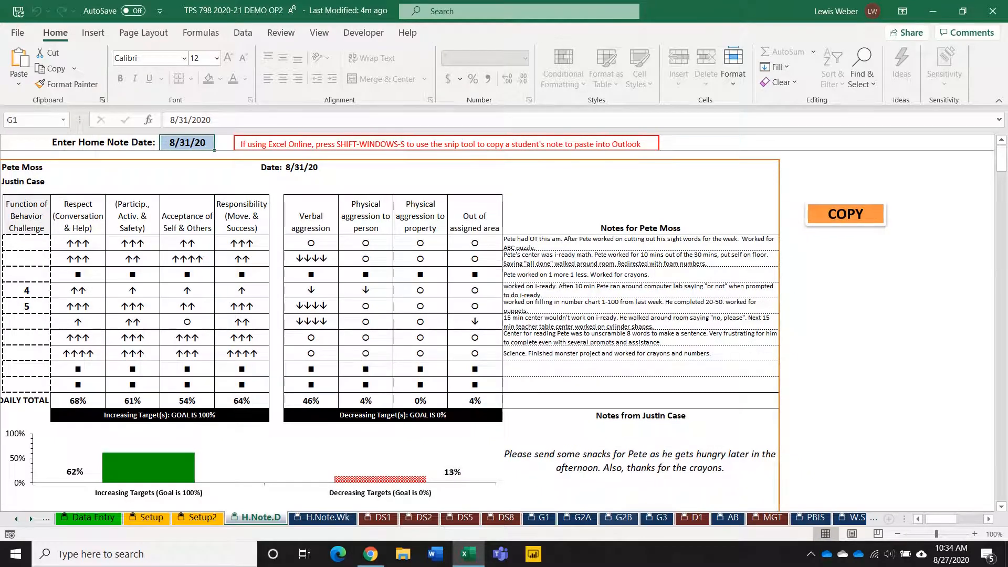
pyautogui.click(845, 215)
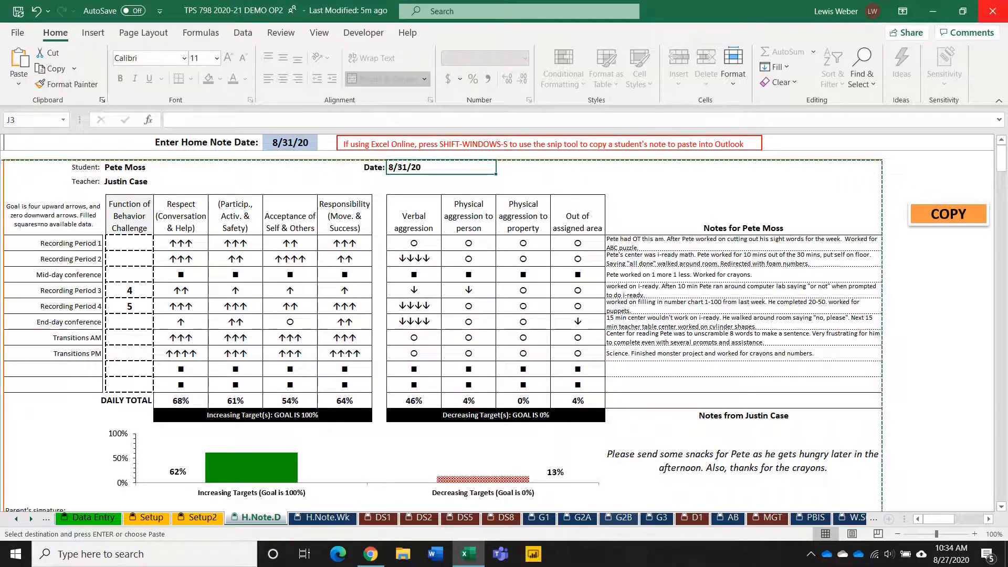
# Step: Close the desktop workbook without saving changes, discard the clipboard contents, and resume editing the online version in the browser
pyautogui.click(992, 11)
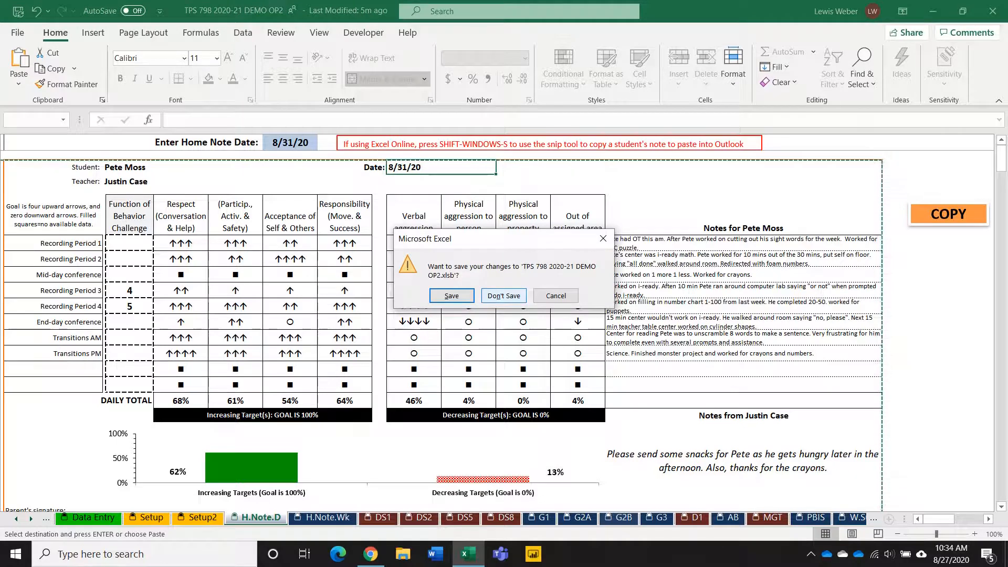
pyautogui.click(503, 295)
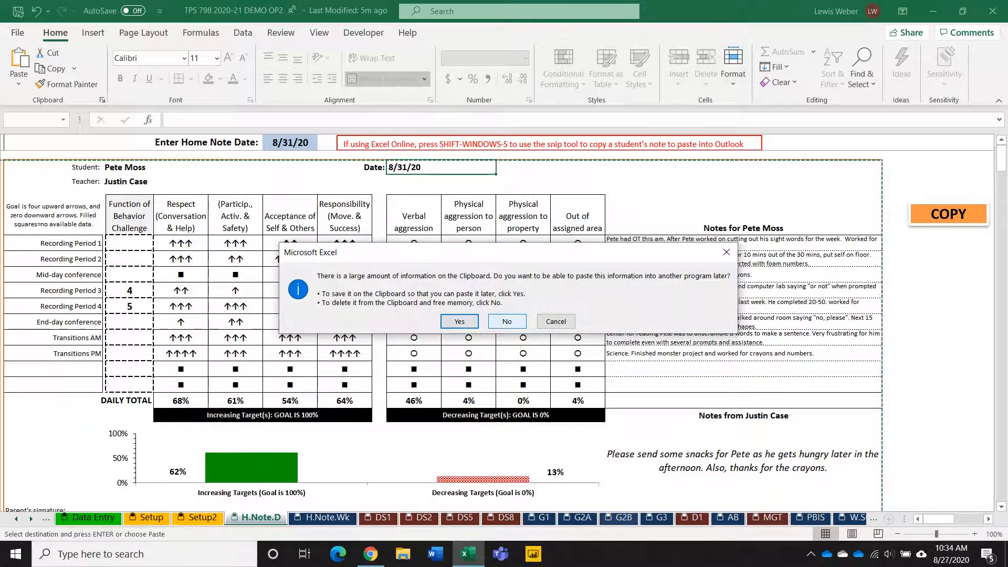
pyautogui.click(506, 322)
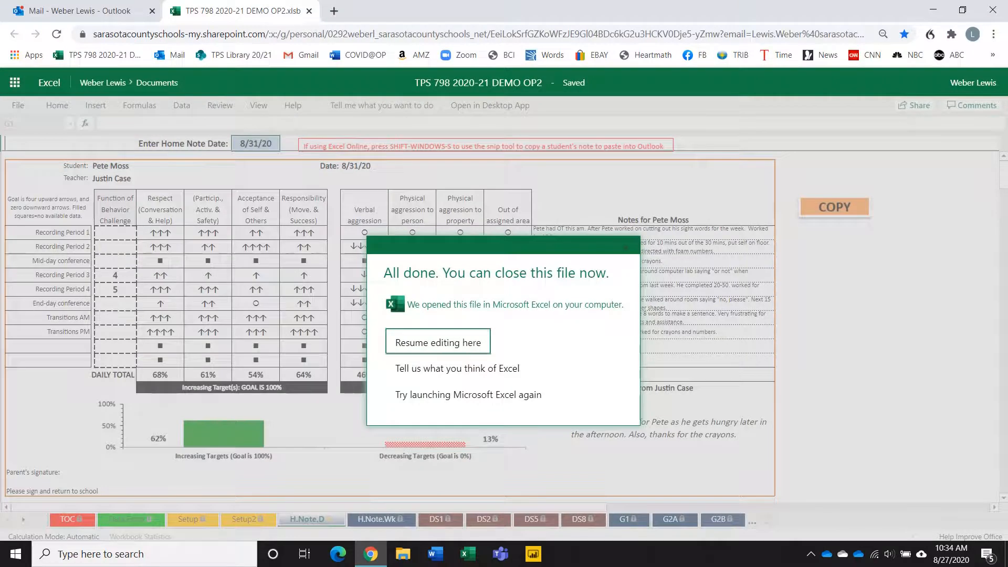
pyautogui.click(439, 340)
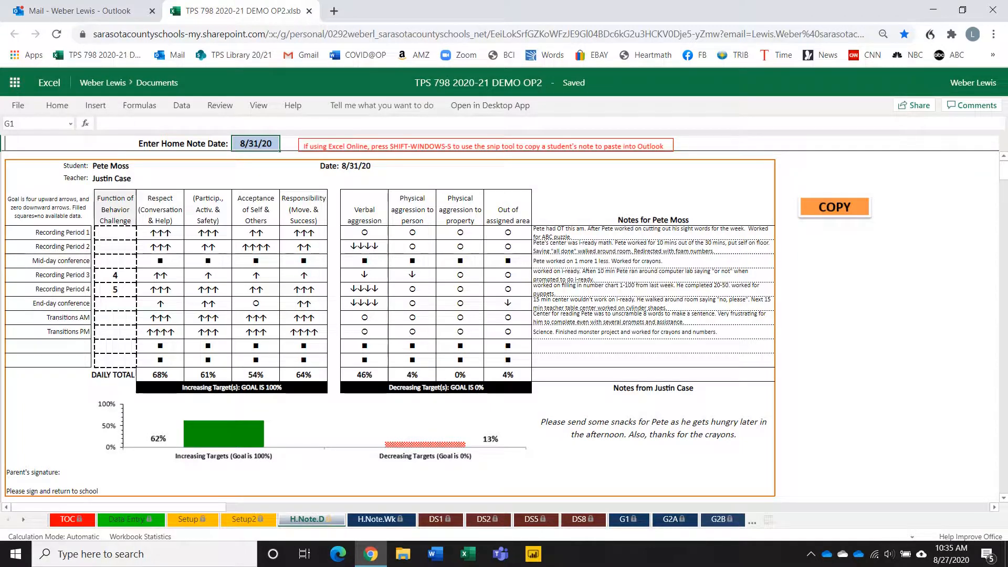
# Step: Capture the first student's 8/31/20 daily home note as a rectangular snip and paste it into a new blank Word document
pyautogui.press('shift+super+s')
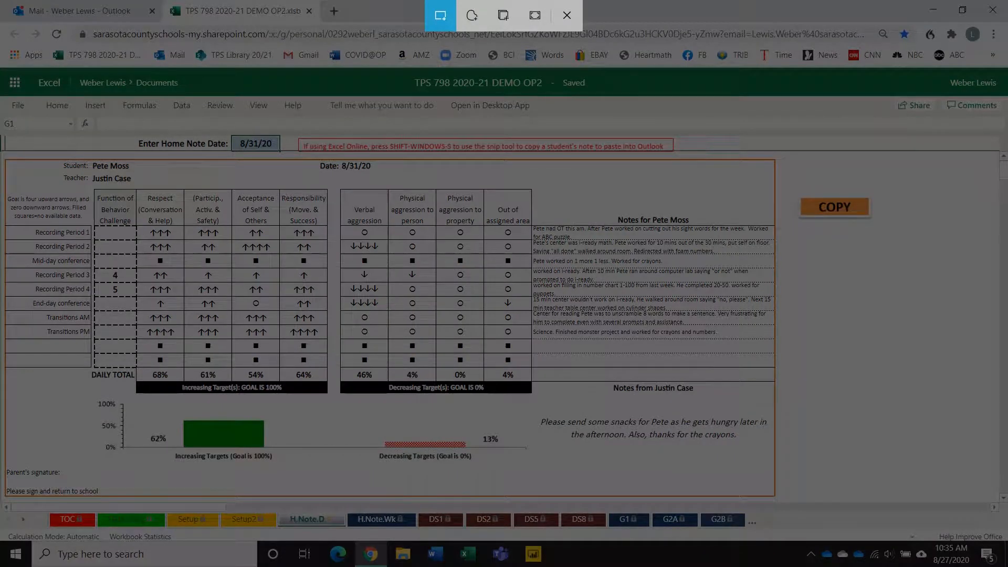
pyautogui.moveTo(3, 156)
pyautogui.mouseDown()
pyautogui.moveTo(174, 277)
pyautogui.moveTo(671, 481)
pyautogui.moveTo(780, 501)
pyautogui.mouseUp()
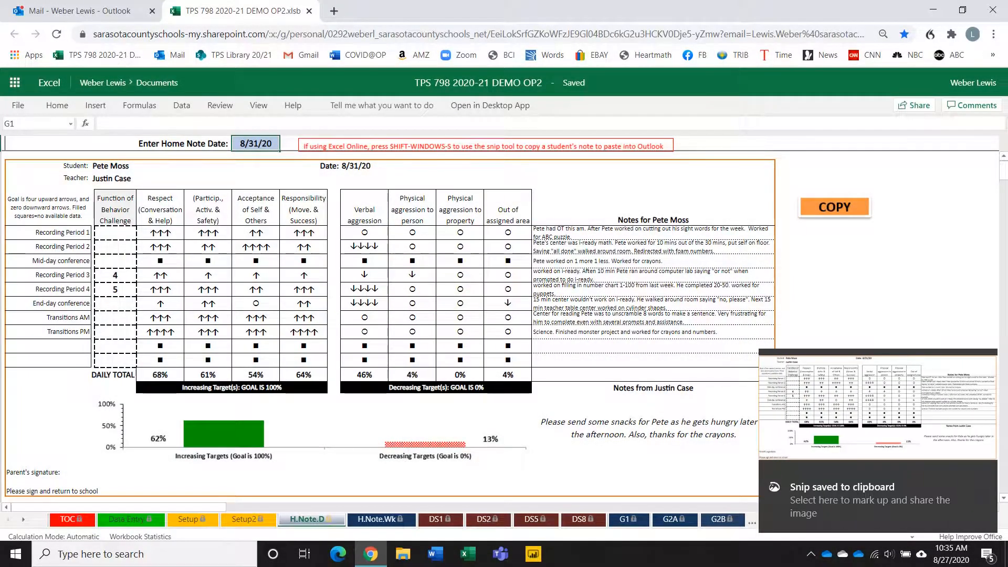
pyautogui.click(436, 554)
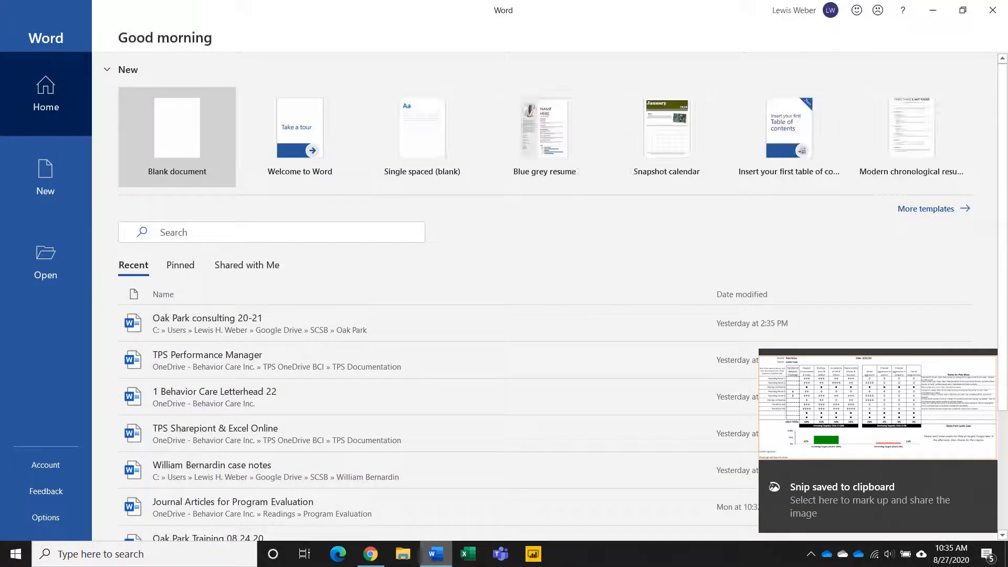
pyautogui.click(177, 136)
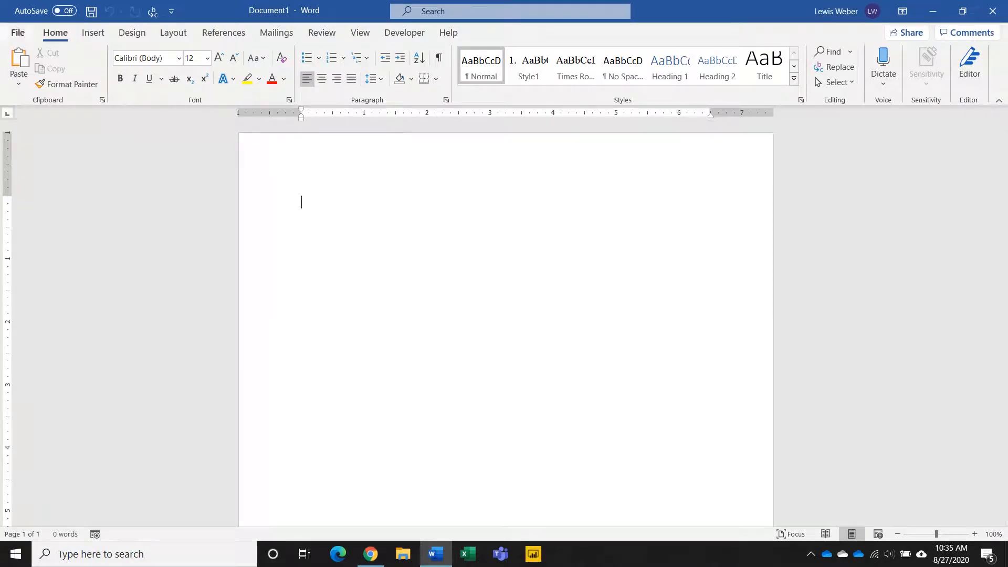
pyautogui.click(19, 62)
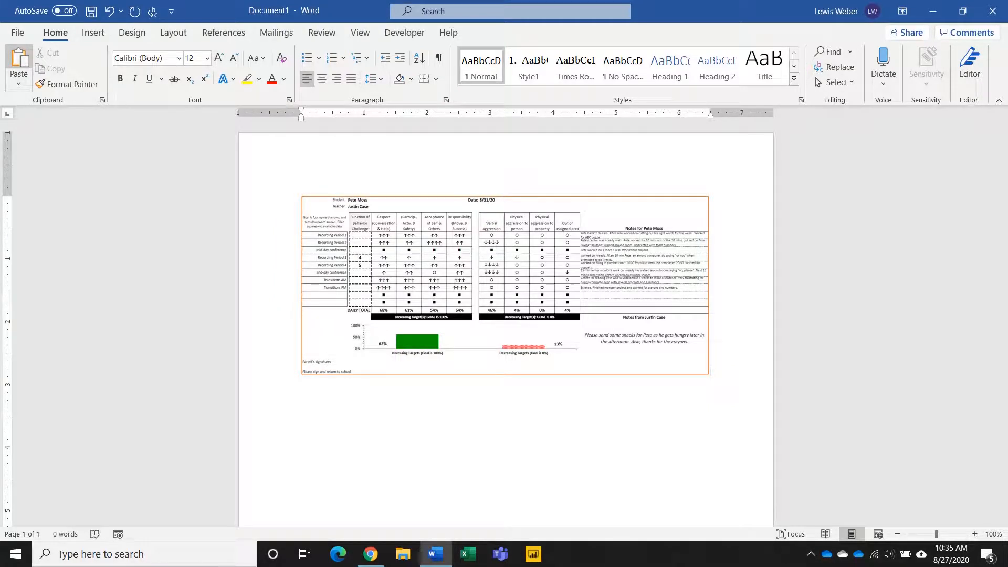
# Step: Return to the online workbook in the browser and show the Data Entry sheet
pyautogui.click(370, 553)
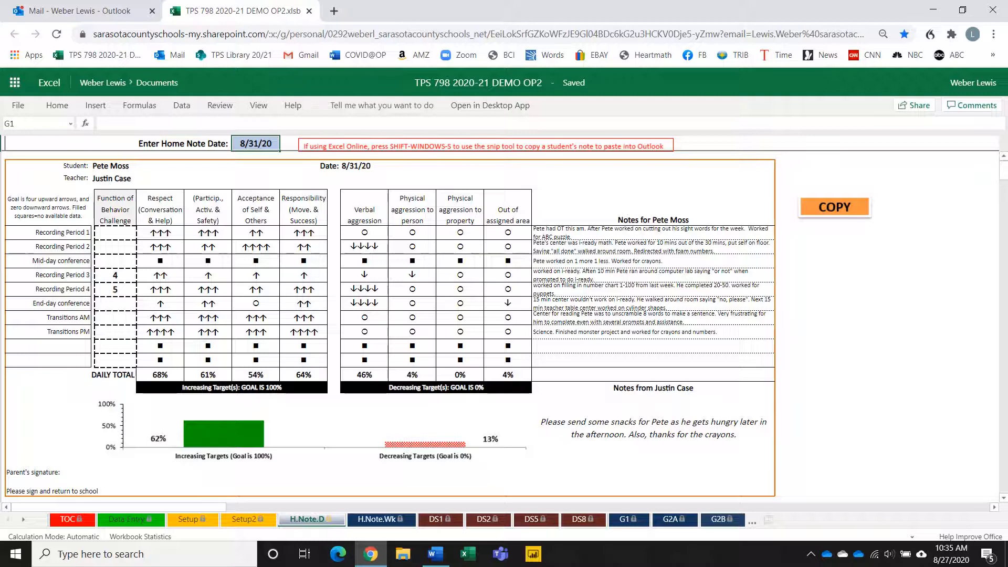
pyautogui.click(128, 519)
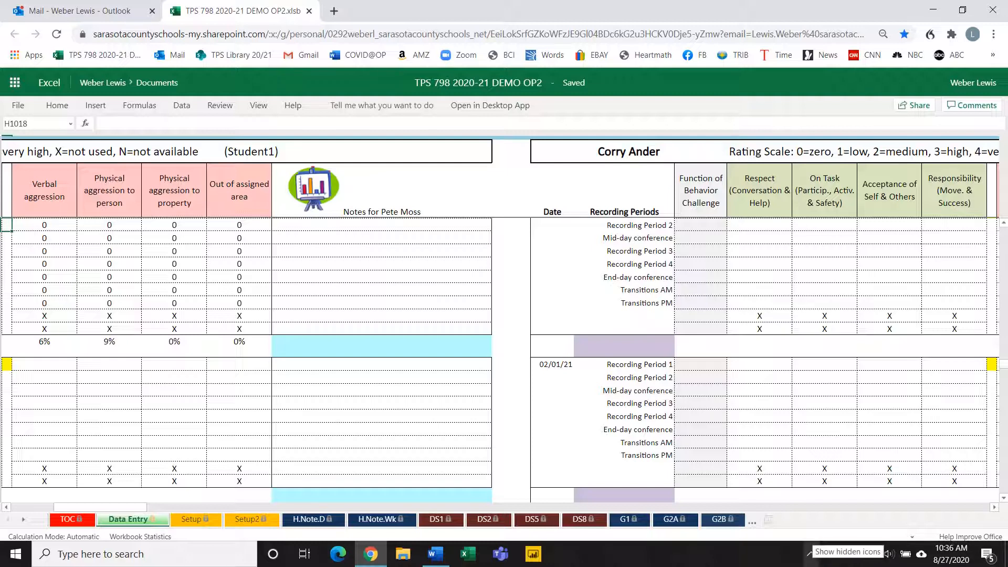
pyautogui.click(811, 553)
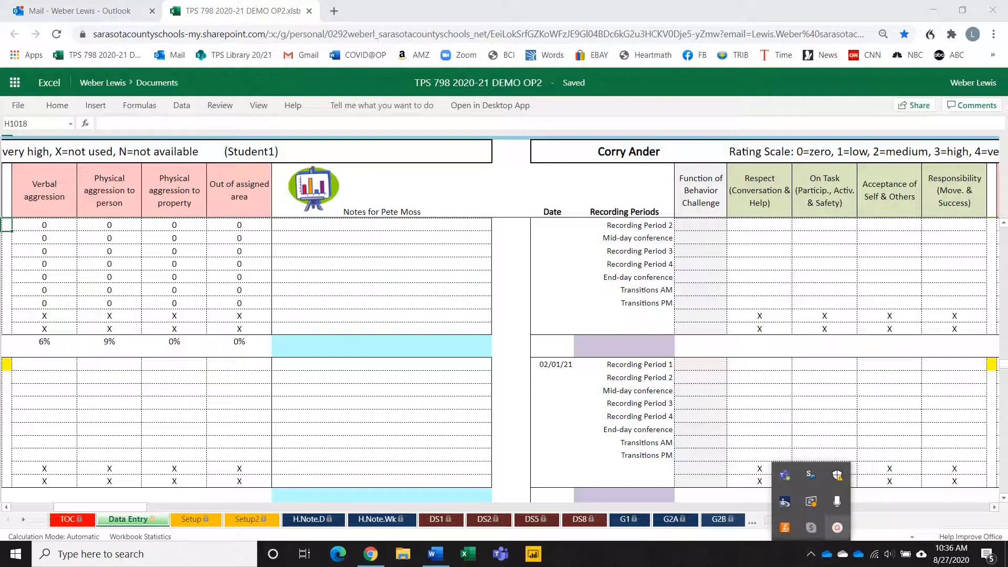